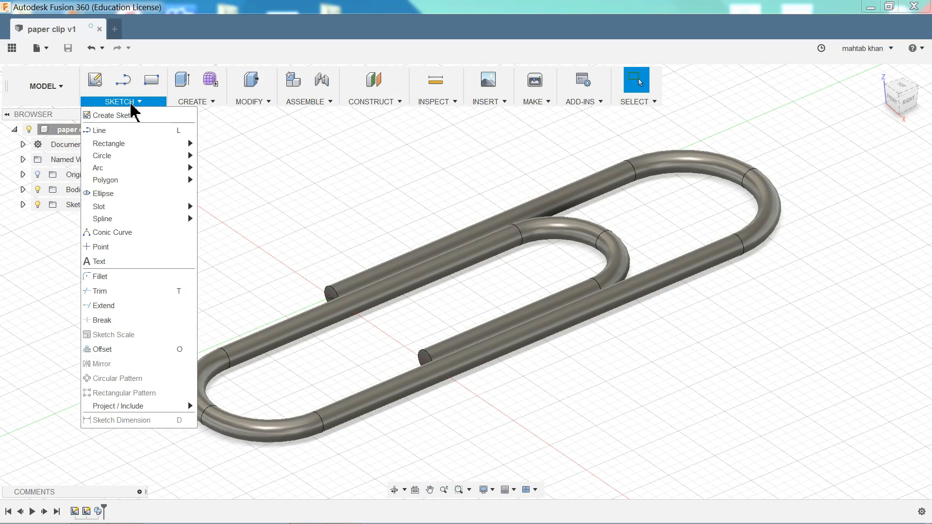
left_click(193, 102)
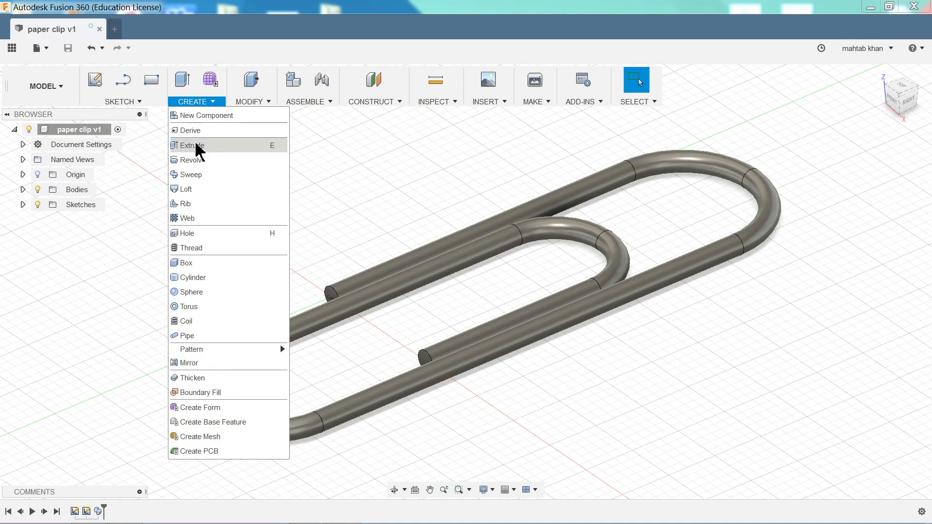
left_click(113, 104)
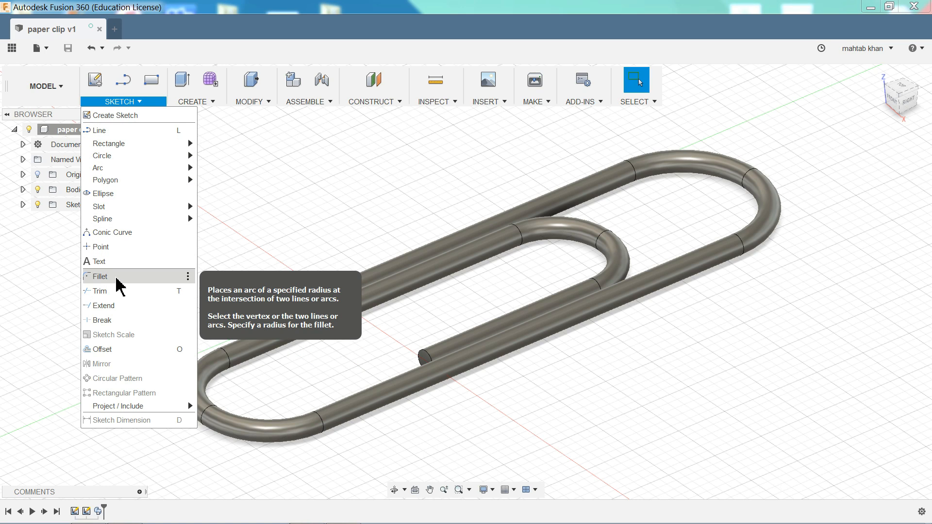
left_click(208, 102)
left_click(213, 106)
left_click(209, 104)
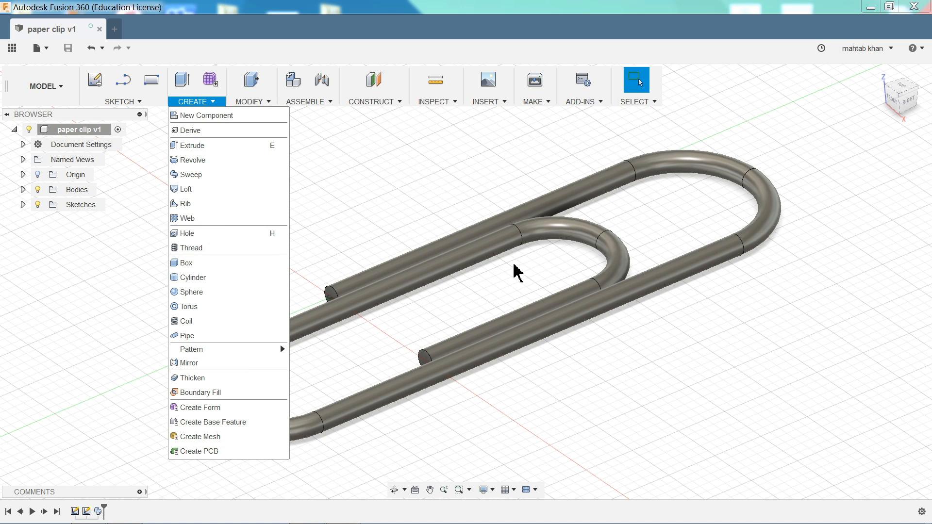
left_click(459, 193)
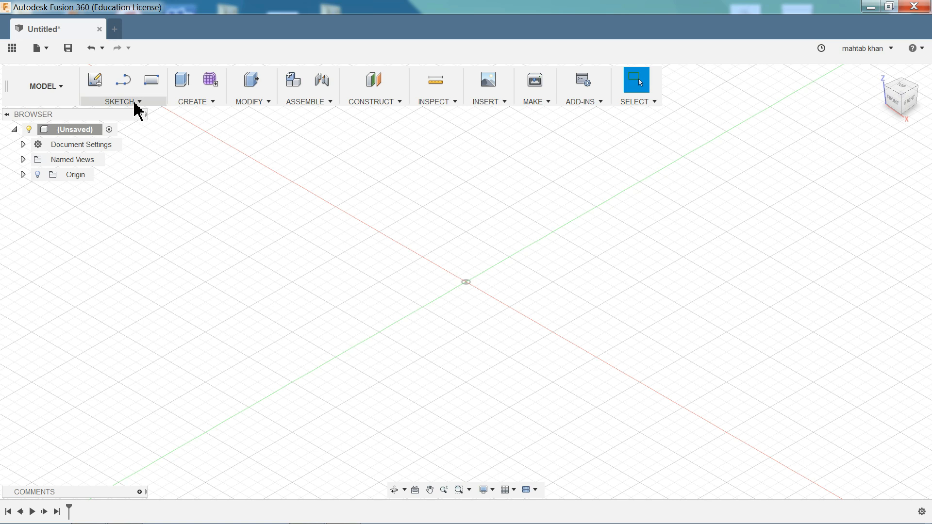
left_click(187, 102)
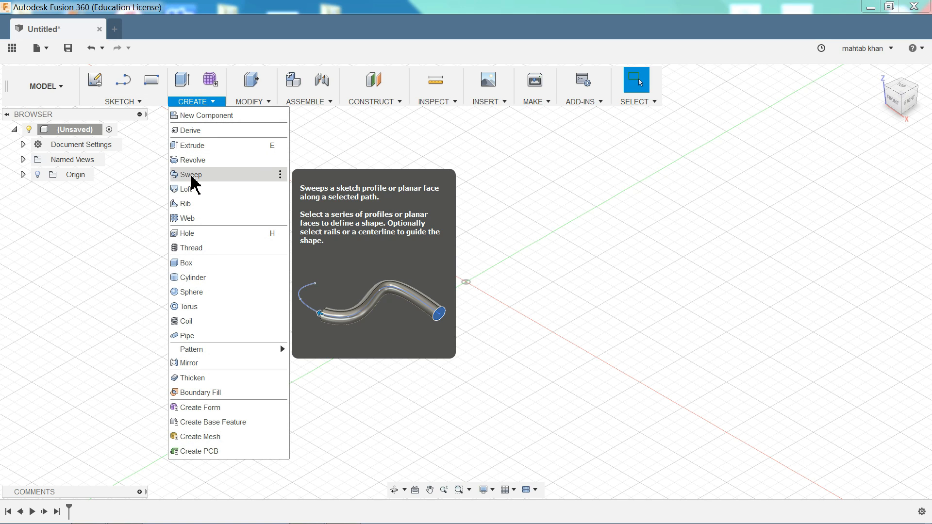
left_click(127, 102)
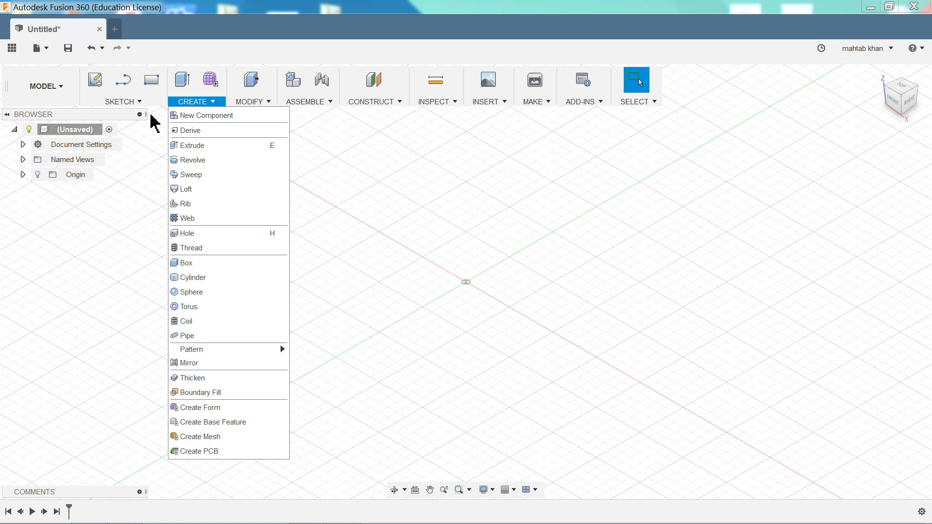
- Create a new sketch on the horizontal XY origin plane
left_click(132, 103)
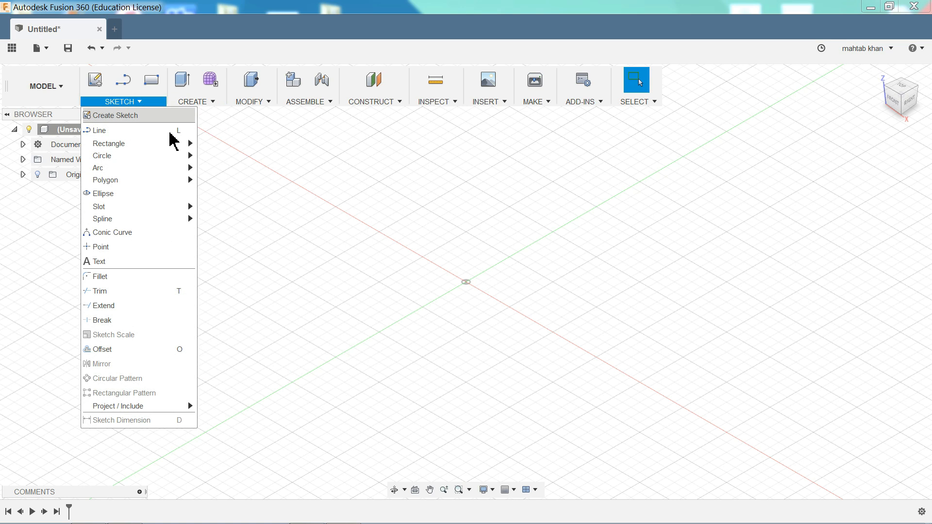
left_click(96, 82)
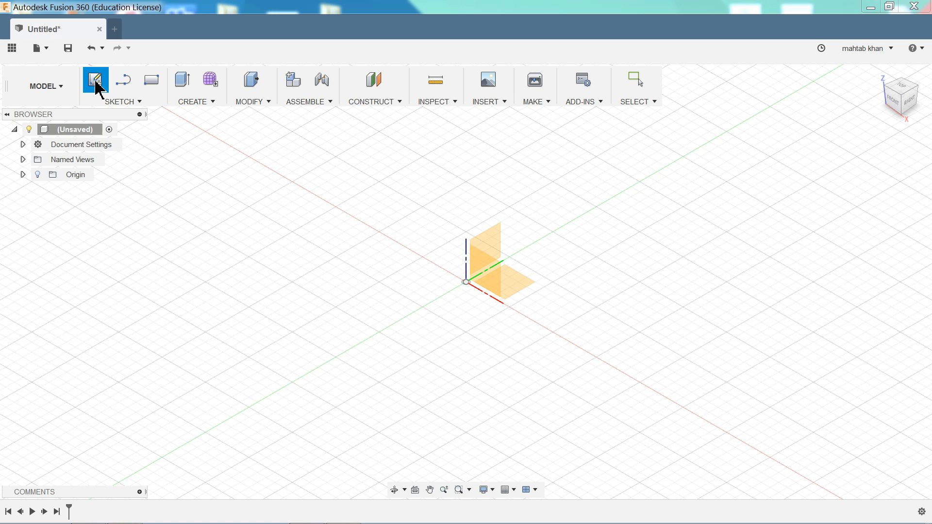
left_click(518, 285)
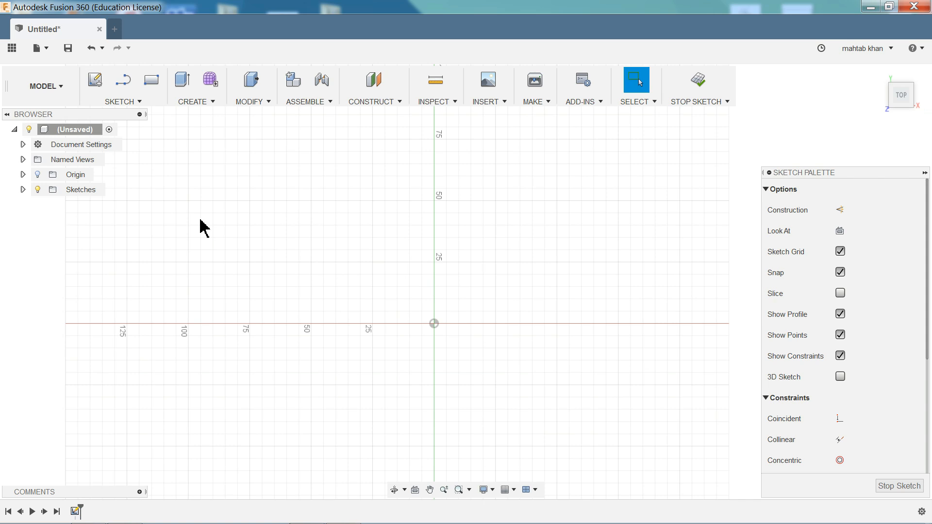
- Sketch connected lines from the origin: about 35 mm straight up, 15 mm to the right, and straight down well below the horizontal axis
left_click(111, 101)
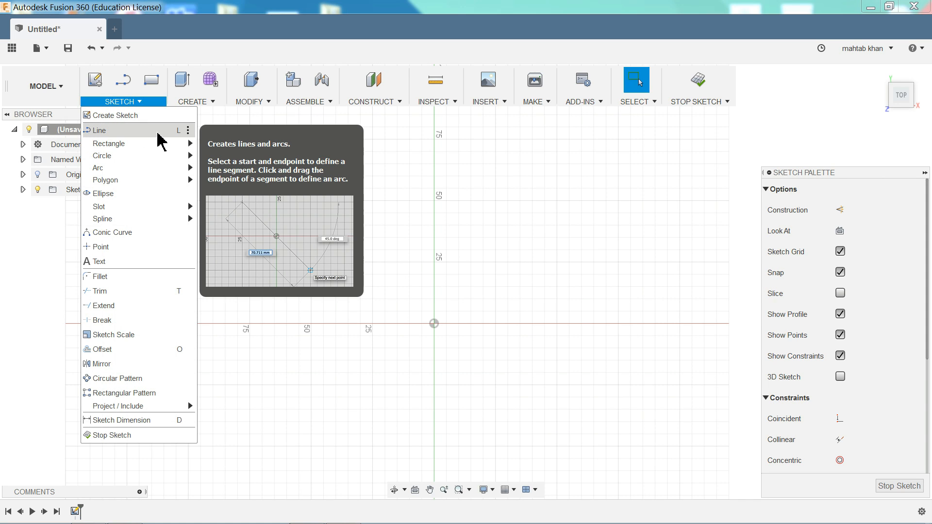
left_click(121, 130)
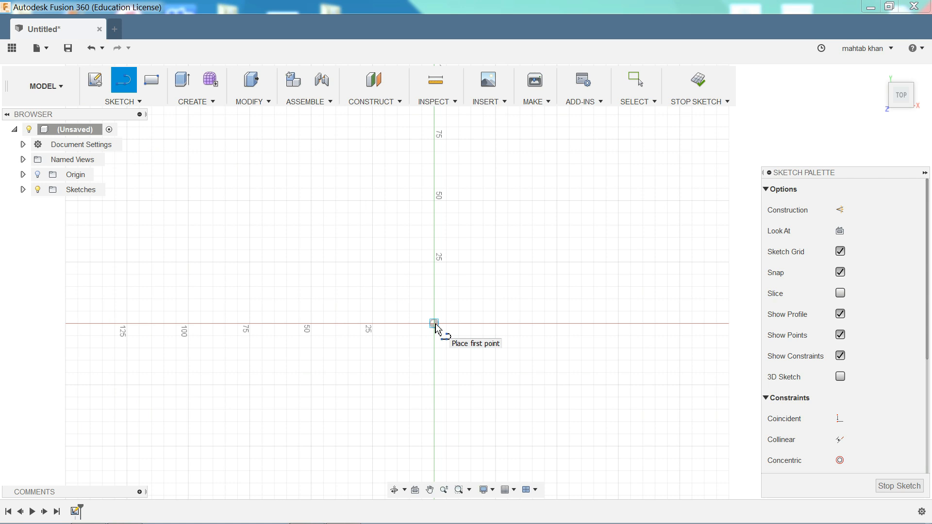
left_click(435, 324)
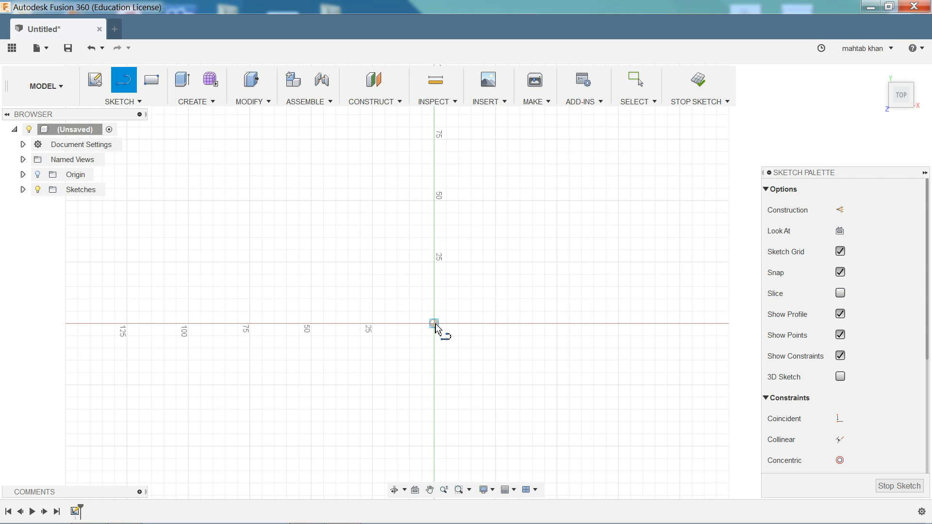
left_click(435, 237)
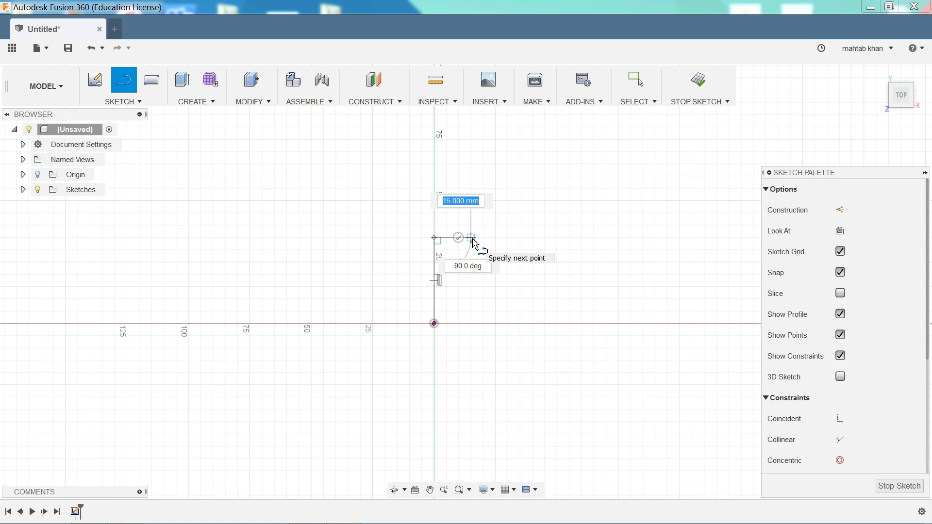
left_click(471, 238)
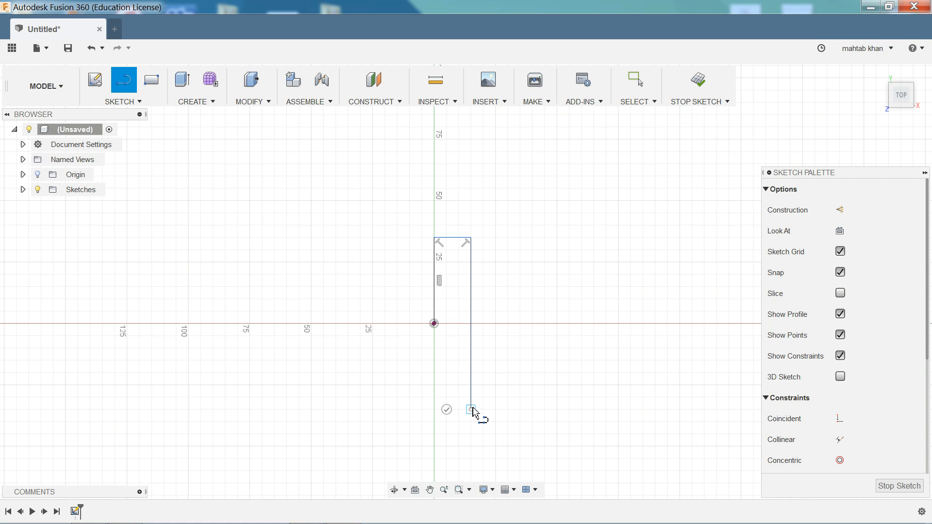
left_click(471, 410)
- Continue the line chain about 11 mm left, 50 mm up, 8 mm right and down to the horizontal axis, and end it there
scroll(447, 409, "up", 3)
left_click(440, 410)
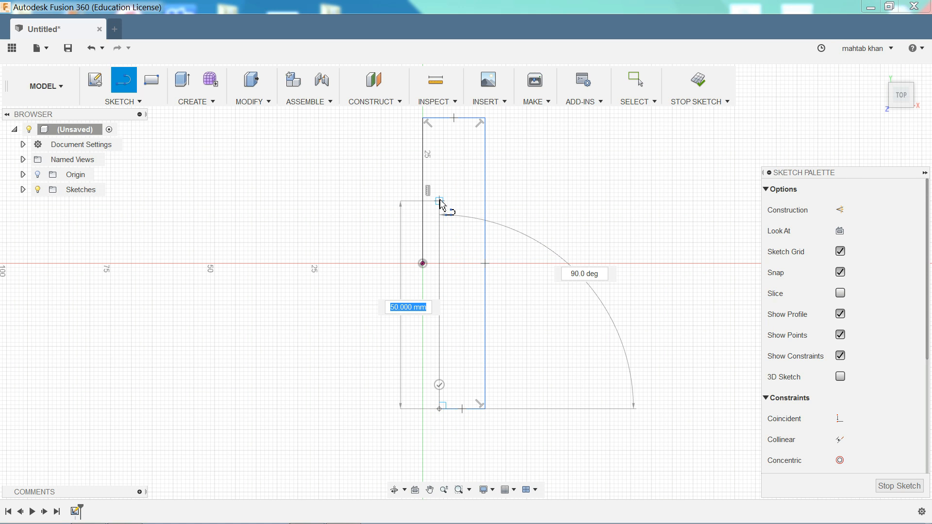
left_click(440, 201)
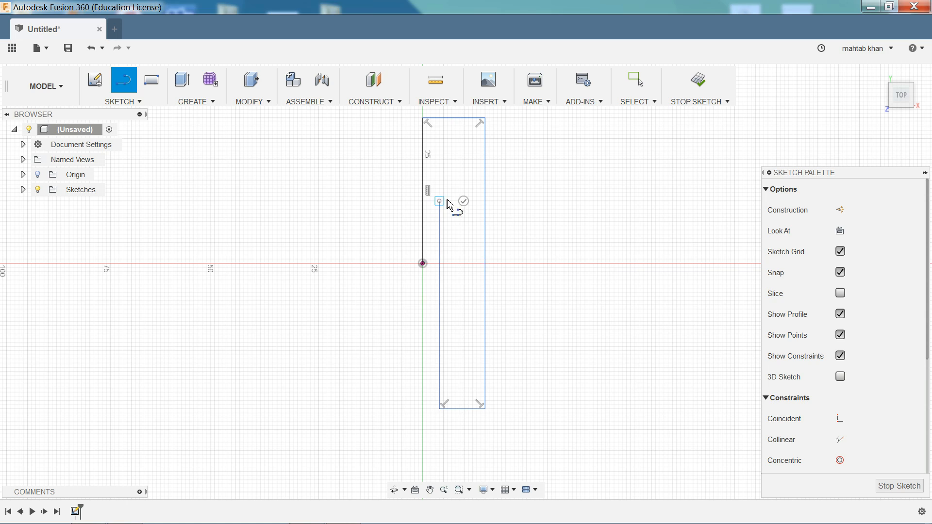
double_click(472, 201)
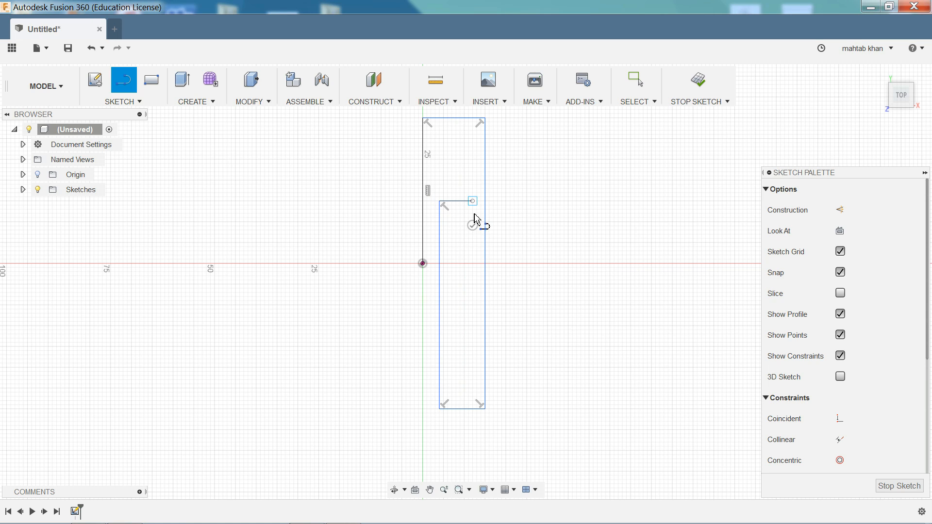
left_click(474, 263)
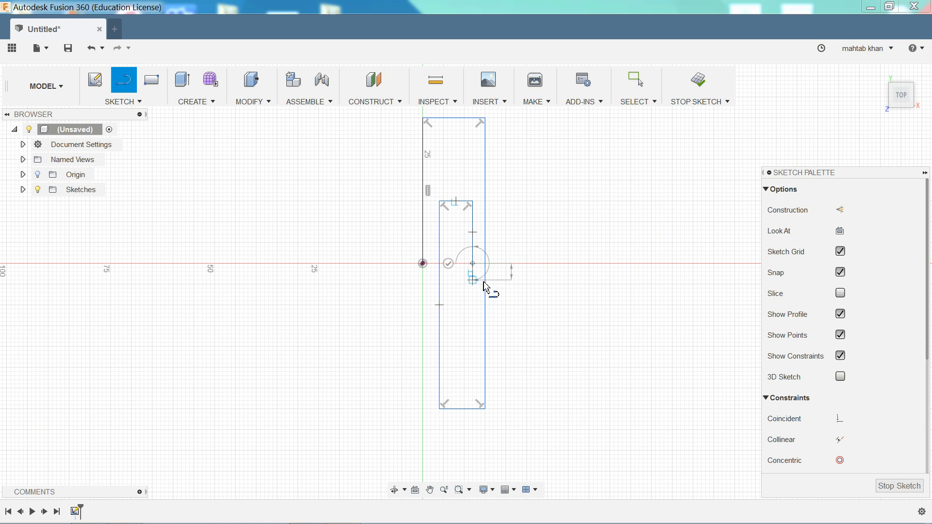
right_click(518, 287)
left_click(572, 298)
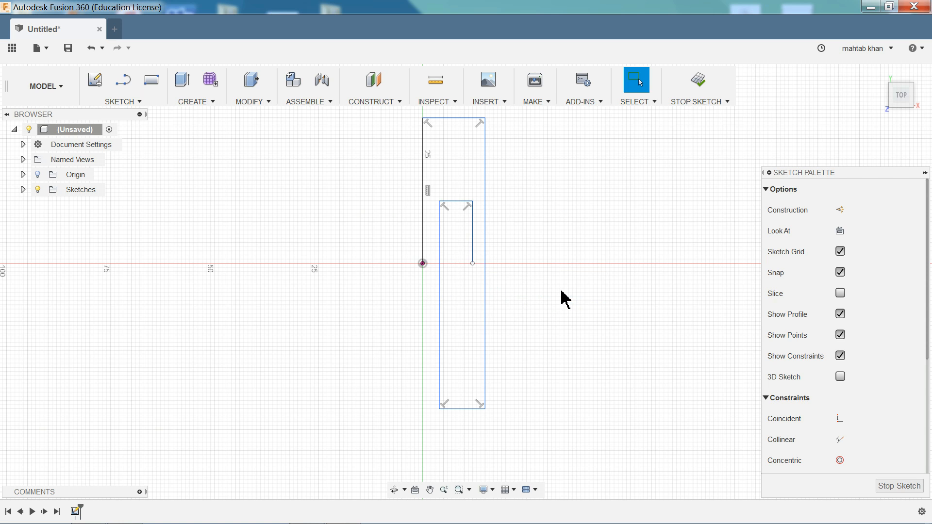
scroll(529, 250, "down", 2)
scroll(495, 170, "up", 2)
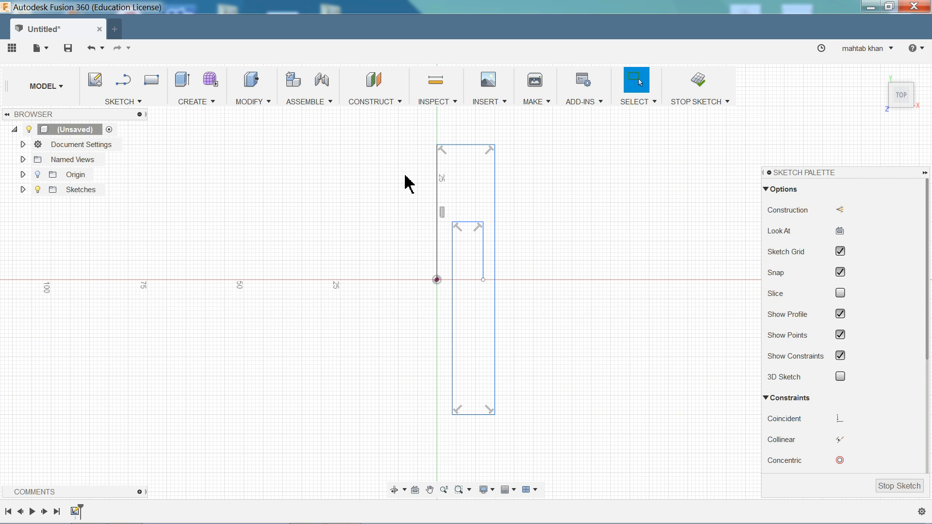
- Dimension the vertical line starting at the origin to 20 mm and the long outer vertical line to 30 mm
left_click(115, 103)
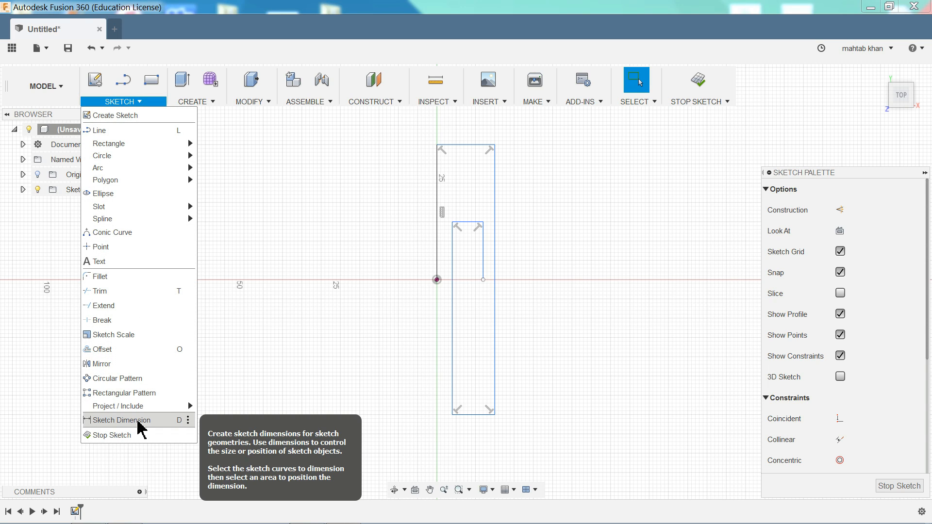
left_click(172, 421)
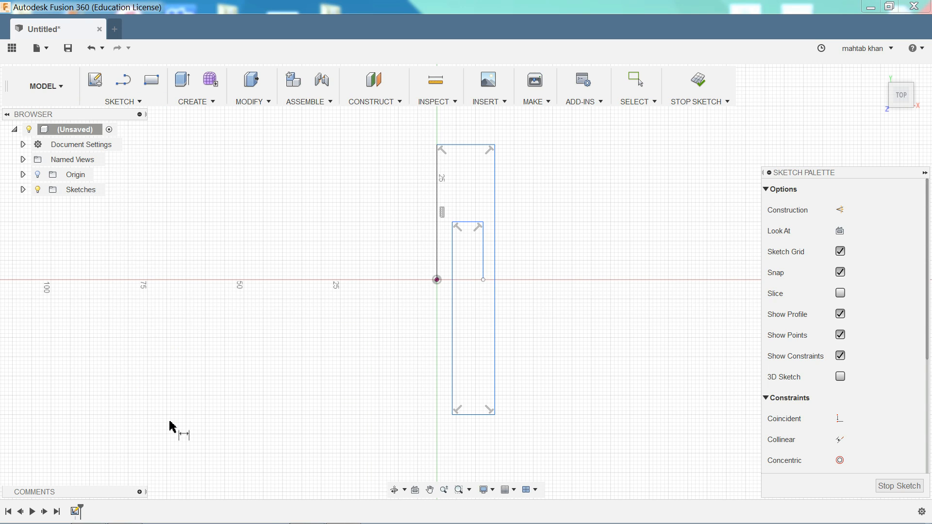
left_click(437, 250)
left_click(411, 243)
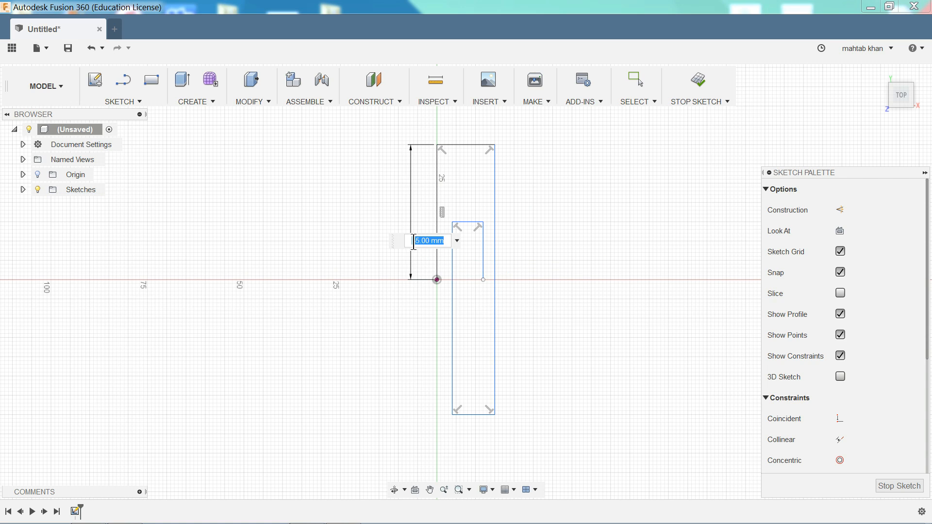
type("20")
key("Return")
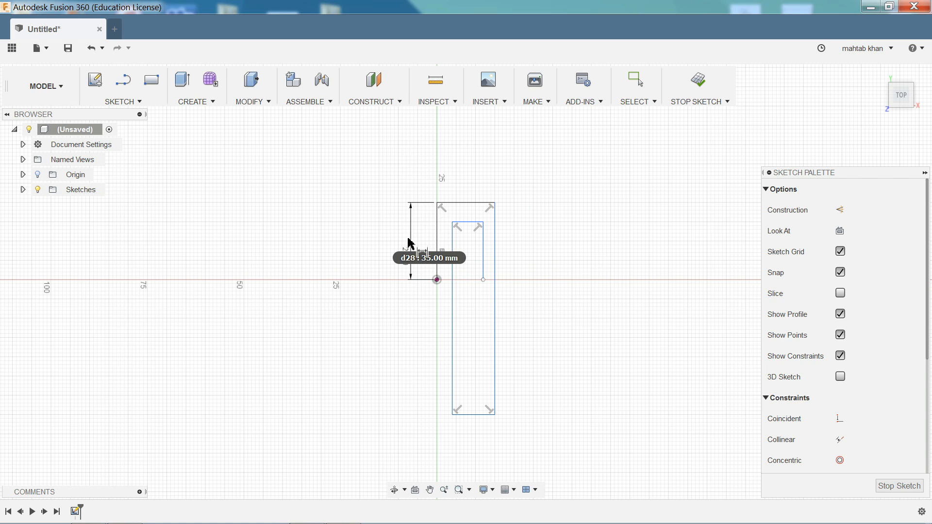
left_click(495, 322)
left_click(522, 321)
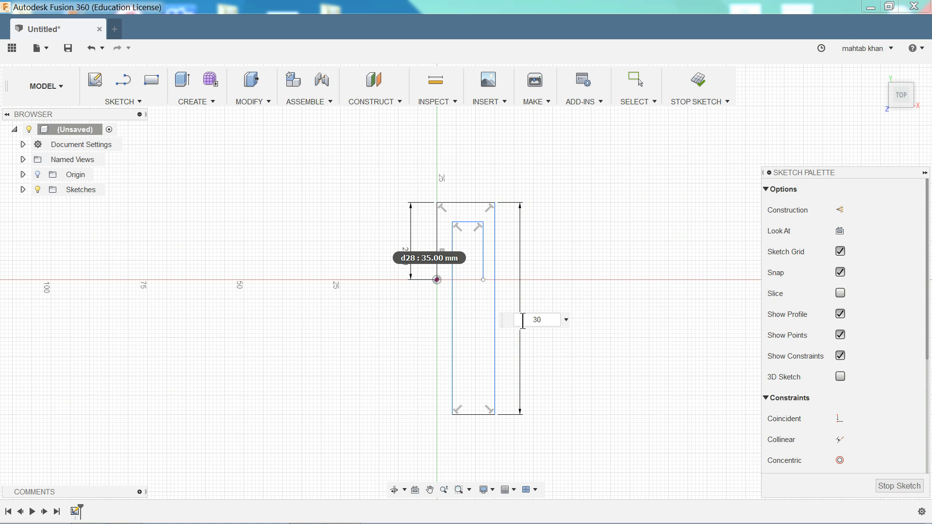
key("Return")
- Dimension the inner top horizontal line to 5.5 mm and the bottom horizontal line to 6.5 mm
scroll(486, 250, "up", 3)
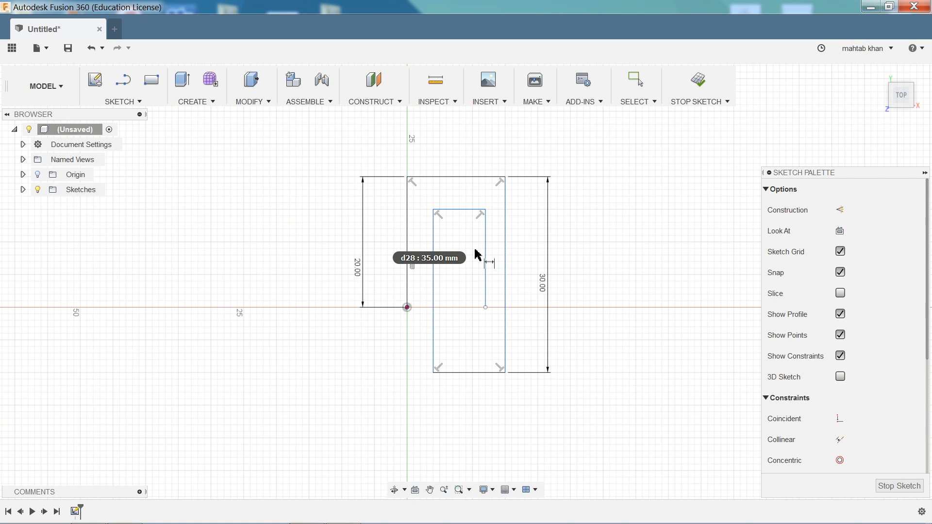
scroll(477, 254, "up", 2)
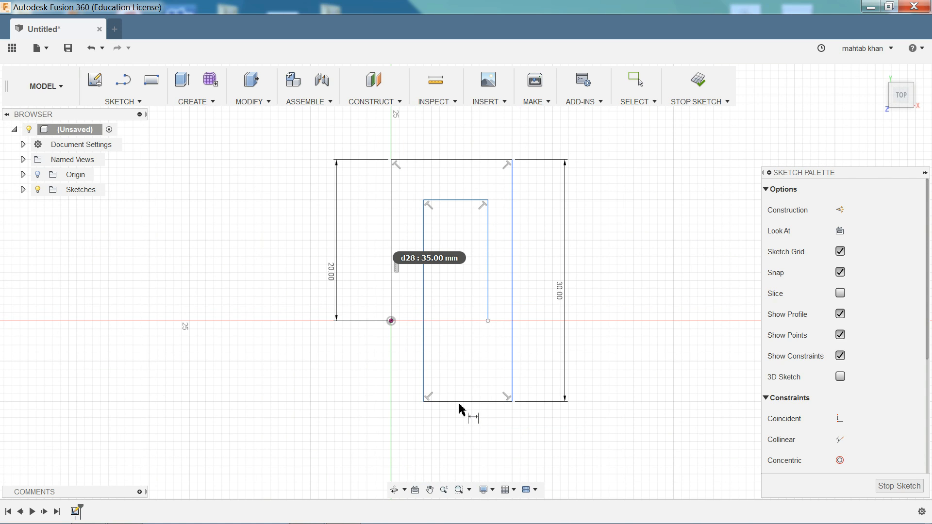
left_click(450, 201)
left_click(456, 141)
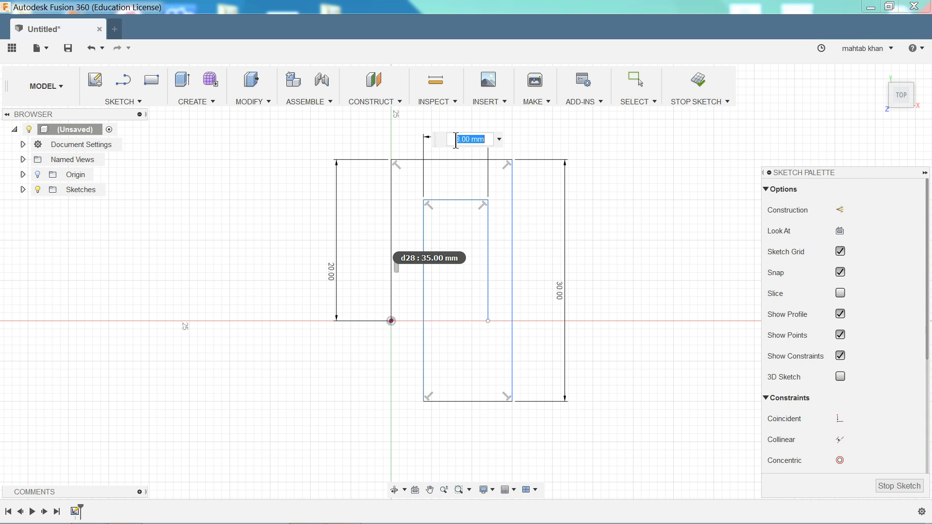
type("5.5")
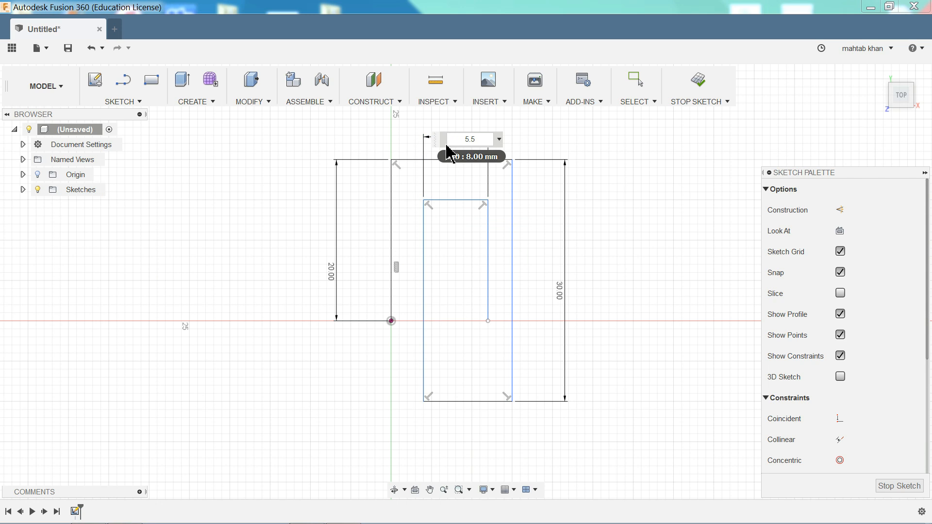
key("Return")
left_click(460, 401)
left_click(465, 427)
type("6.5")
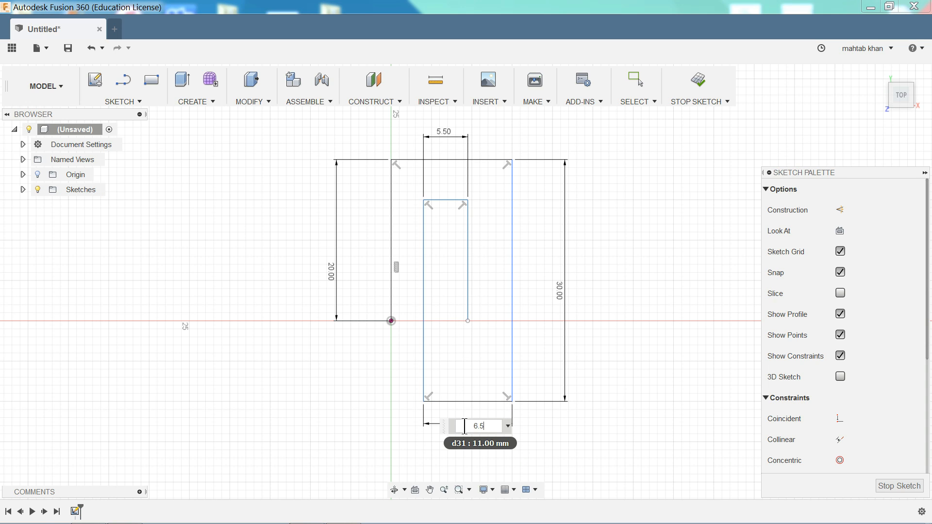
key("Return")
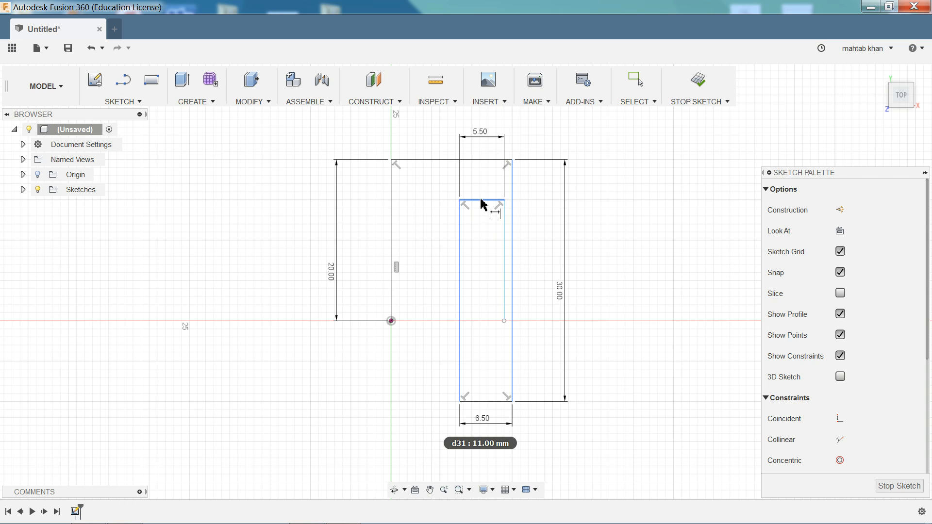
- Dimension the outer top horizontal line of the clip path to 7.5 mm
left_click(441, 160)
left_click(444, 127)
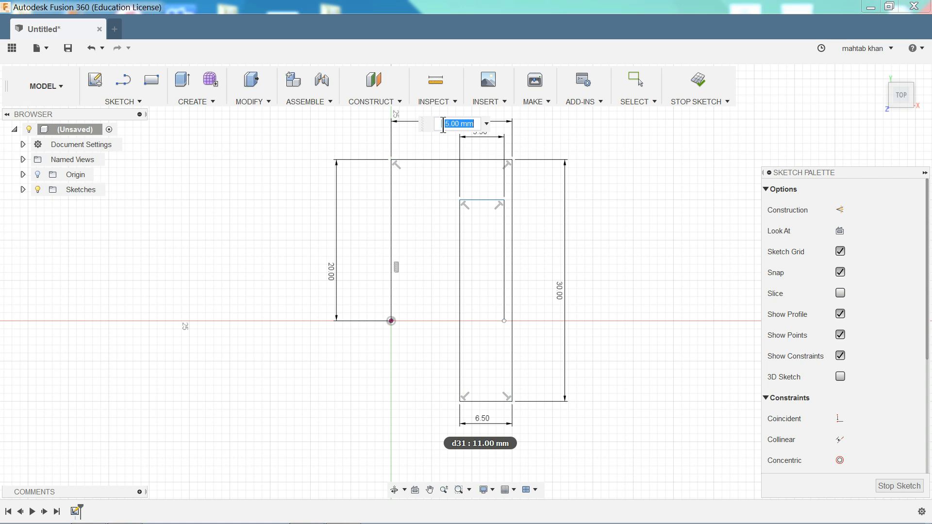
type("7.5")
key("Return")
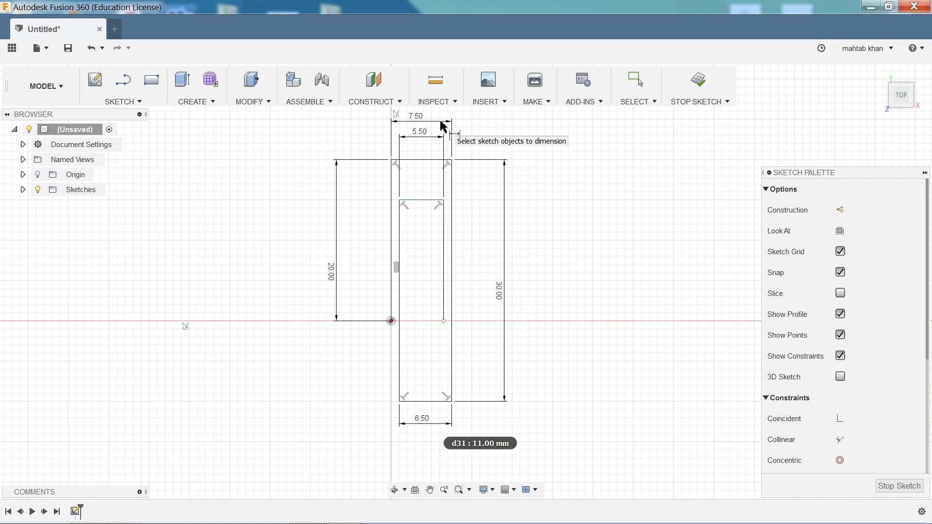
- Dimension the inner long vertical line to 22 mm and move the 5.5 mm dimension above the clip's outer top line
left_click(397, 268)
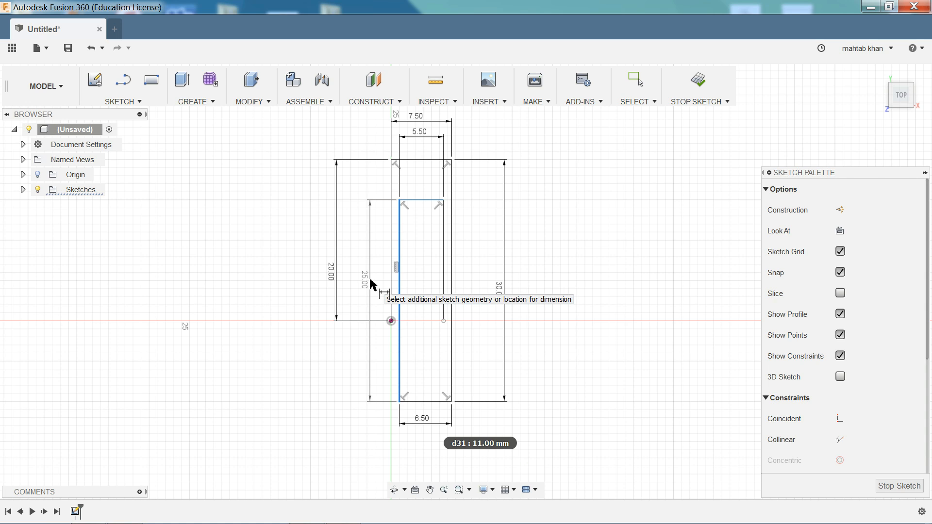
left_click(372, 284)
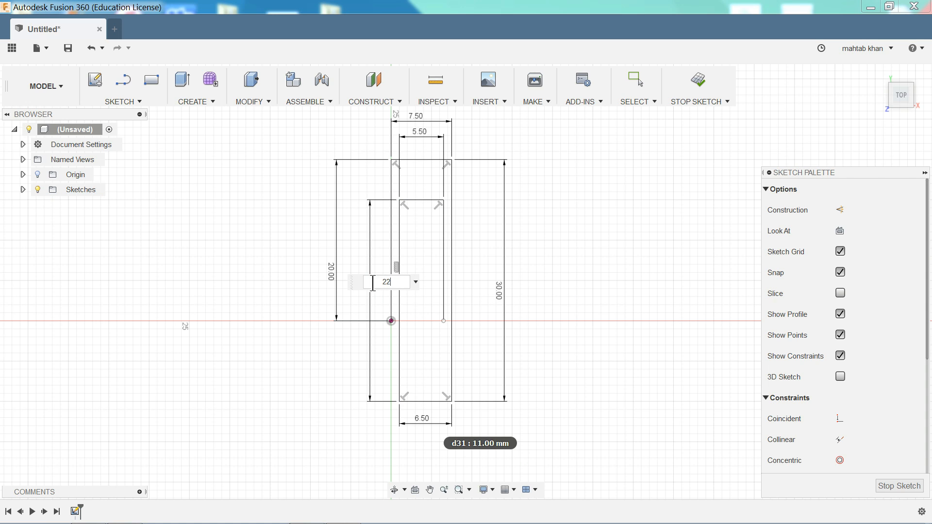
key("Return")
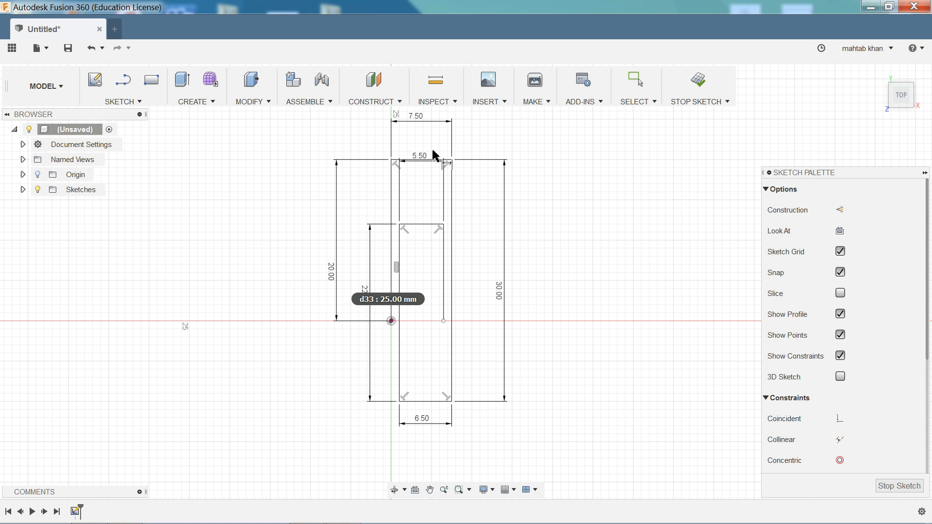
scroll(430, 167, "up", 2)
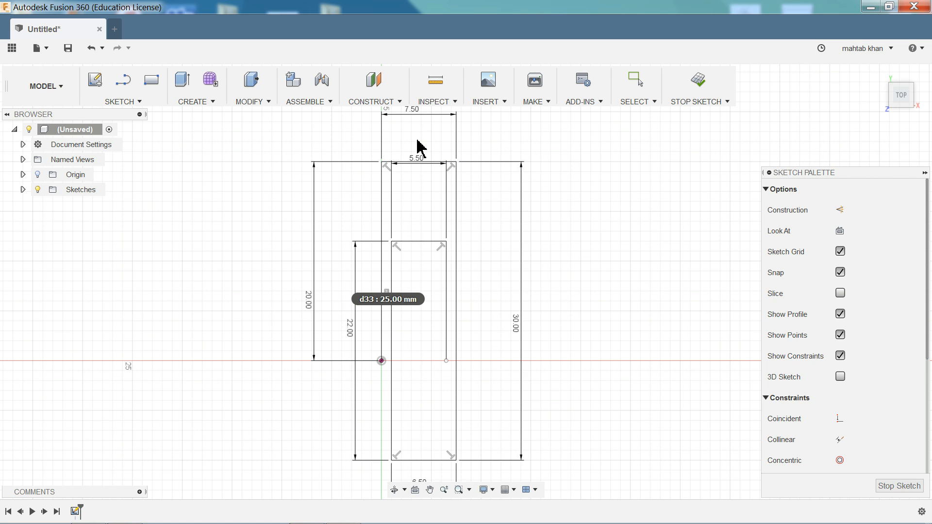
key("Escape")
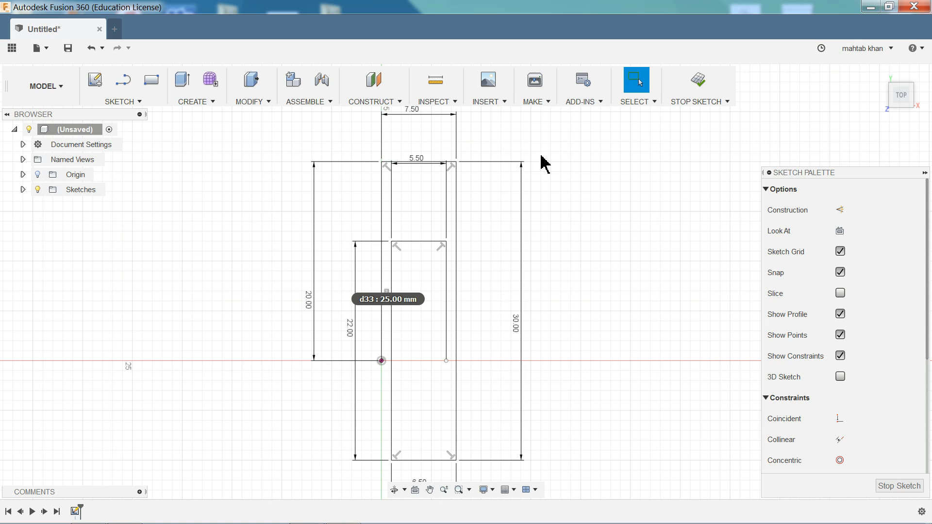
left_click_drag(424, 168, 418, 136)
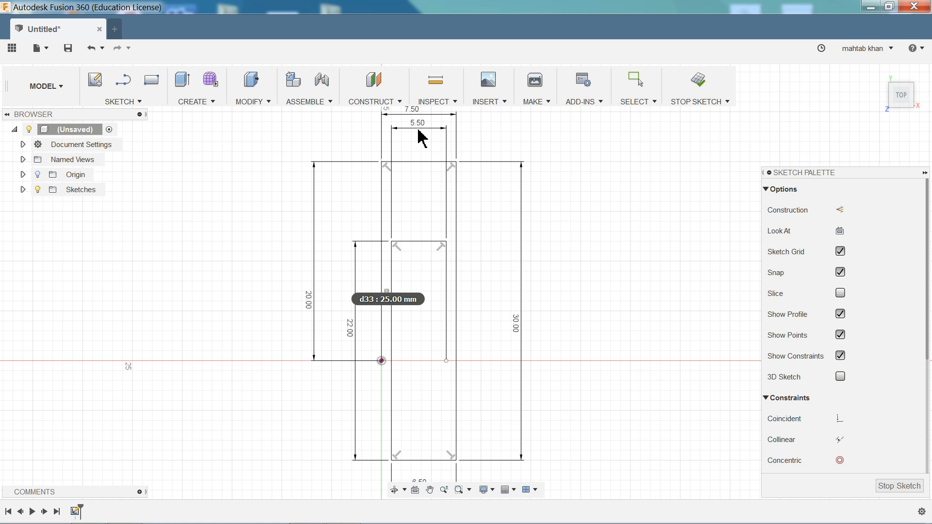
scroll(430, 370, "down", 2)
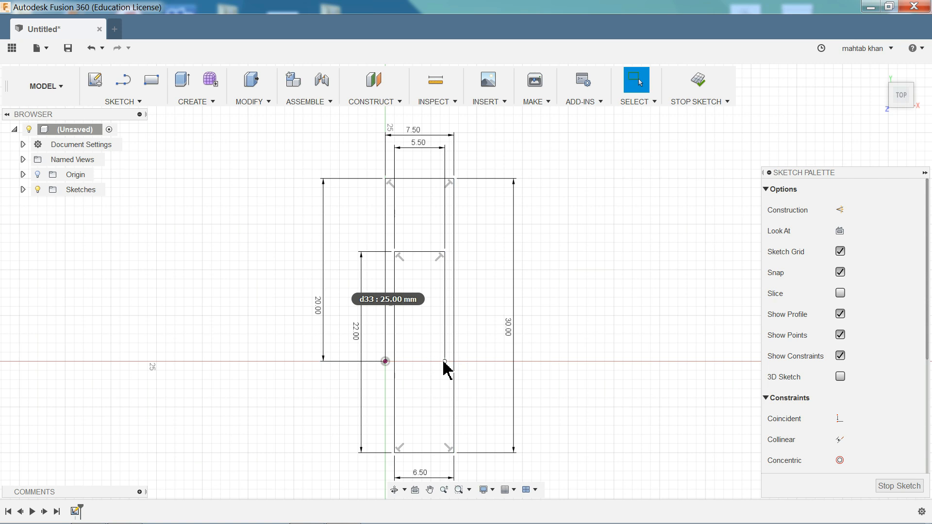
- Fillet both corners of the clip's outer top line with a radius of 7.5/2 mm
left_click(132, 103)
left_click(111, 286)
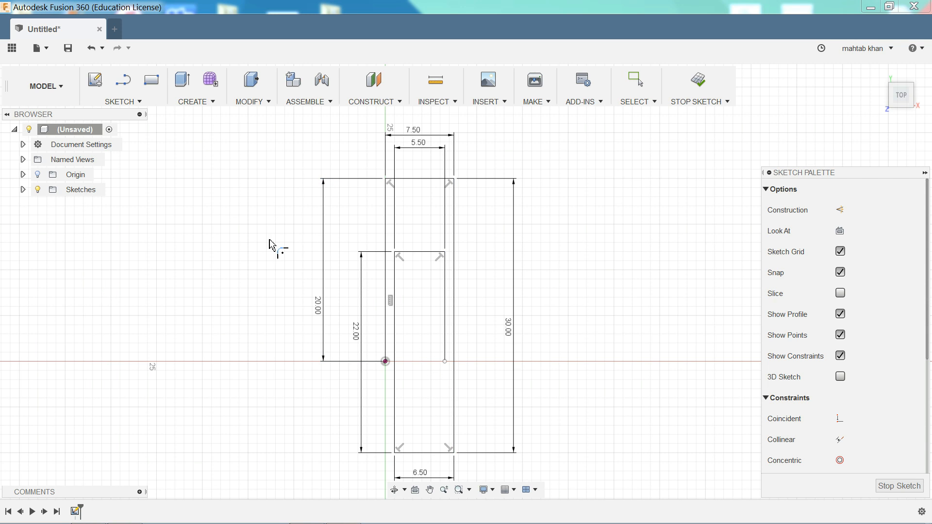
left_click(386, 181)
left_click(453, 183)
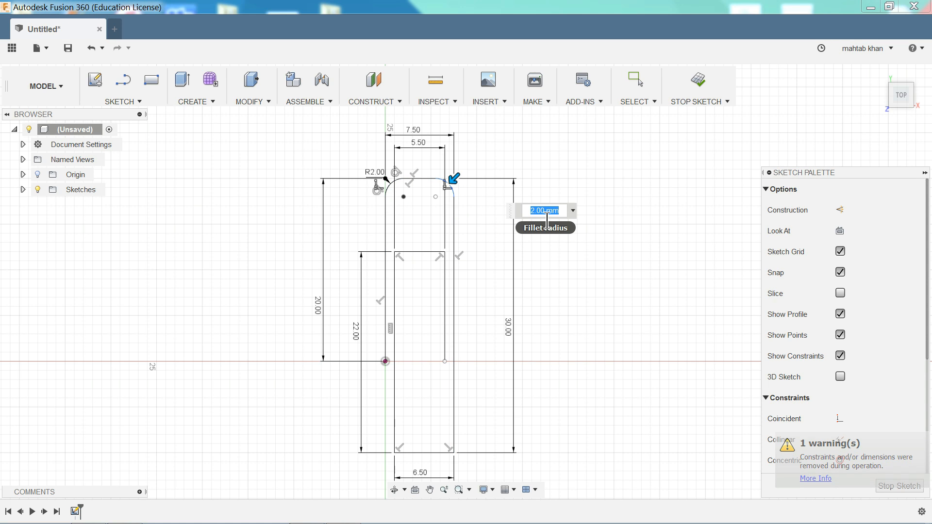
type("7.5/2")
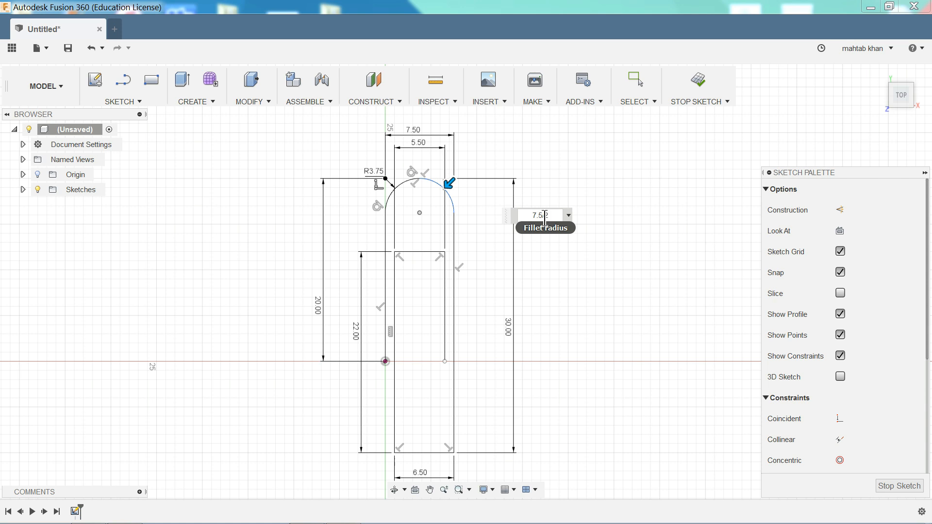
key("Return")
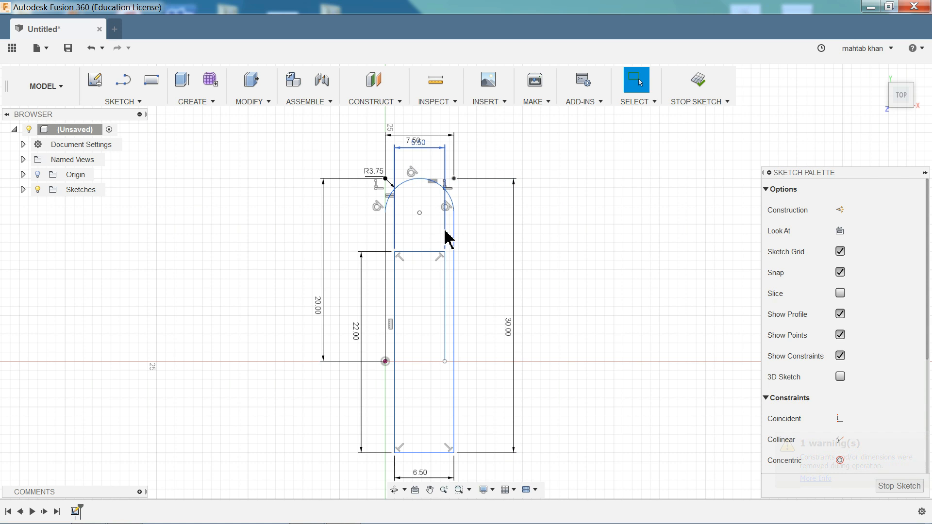
- Fillet both corners of the clip's inner top line with a radius of 2.75 mm
left_click(124, 103)
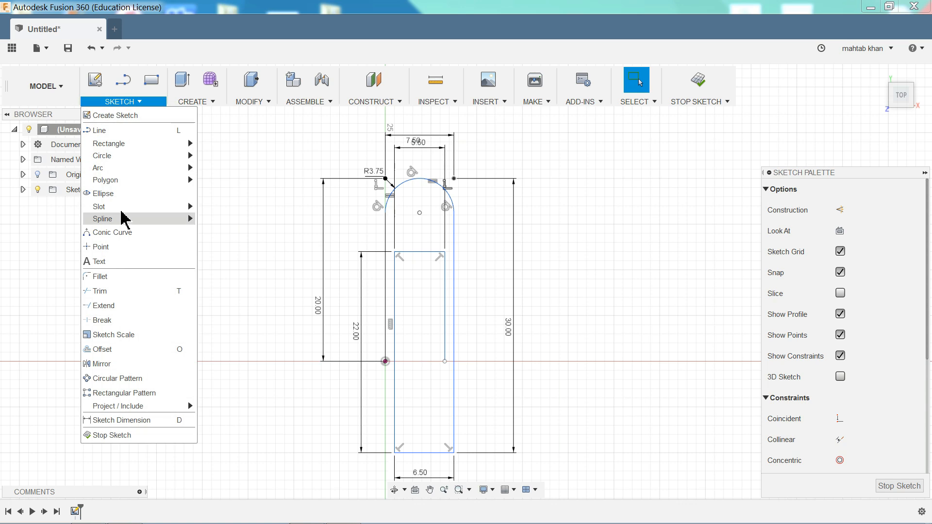
left_click(112, 291)
left_click(394, 253)
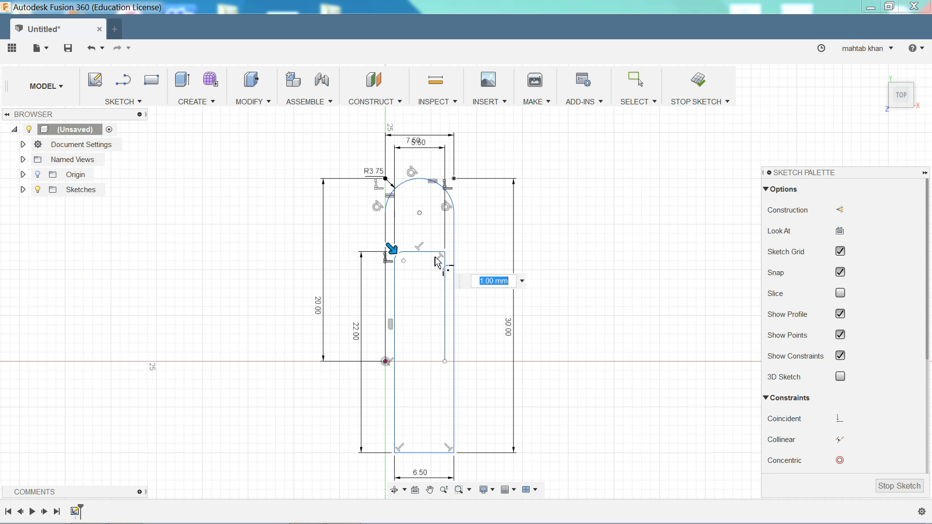
left_click(447, 252)
type("5.5")
key("Return")
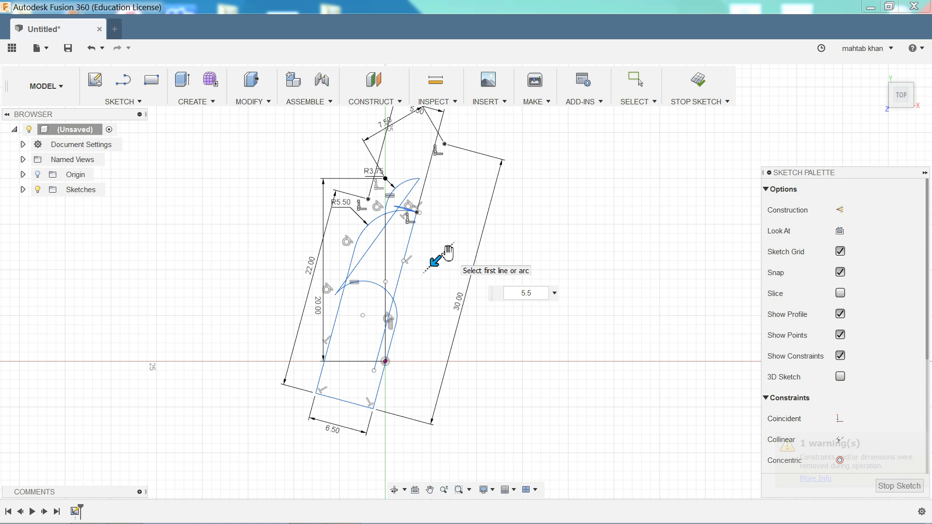
key("ctrl+z")
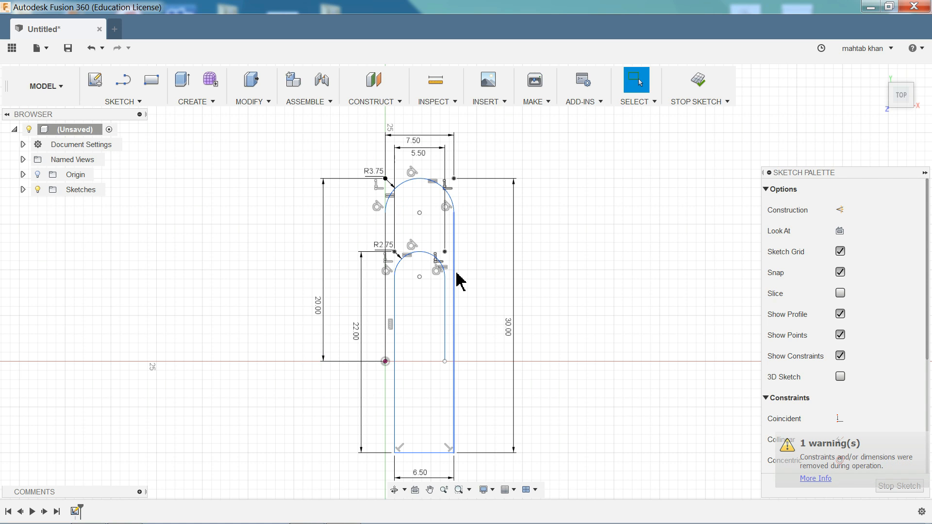
- Fillet both corners of the clip's bottom line with a radius of 6.5/2 mm
scroll(472, 341, "down", 2)
scroll(449, 447, "up", 5)
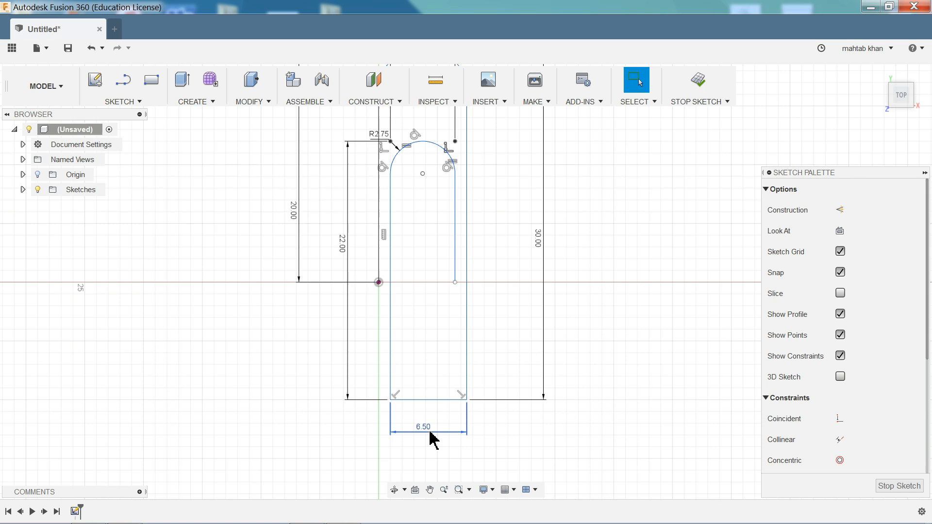
left_click(129, 103)
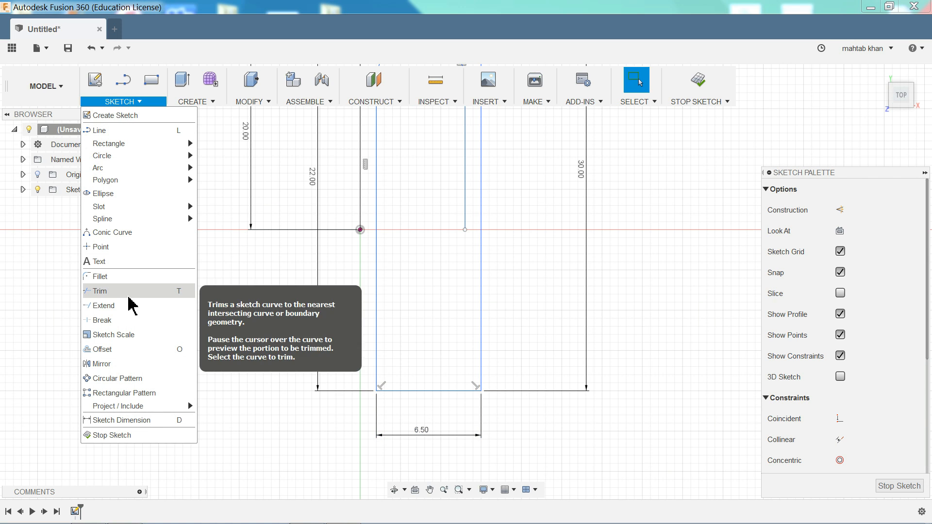
left_click(130, 287)
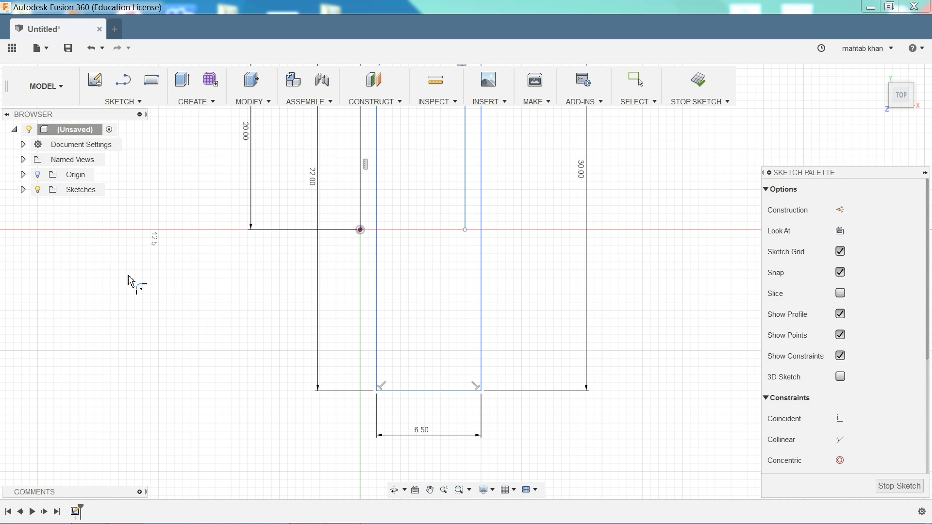
left_click(380, 397)
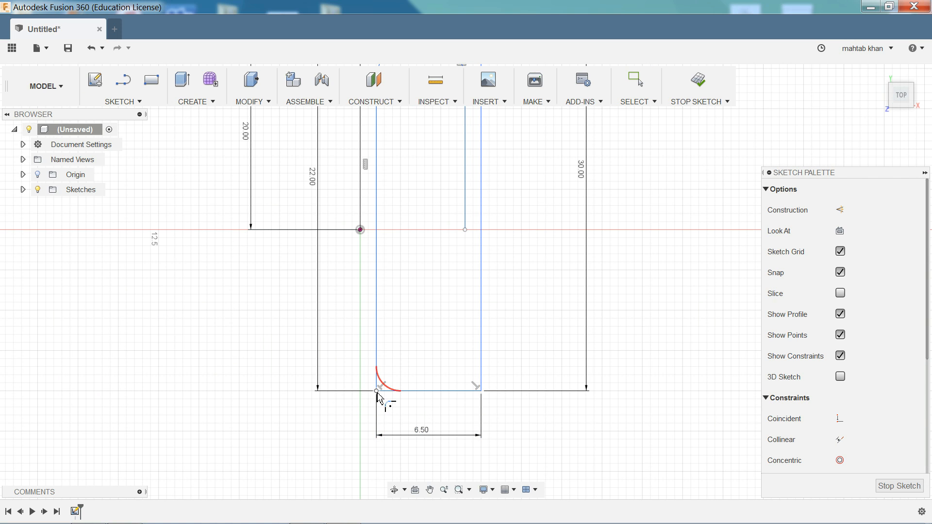
left_click(484, 387)
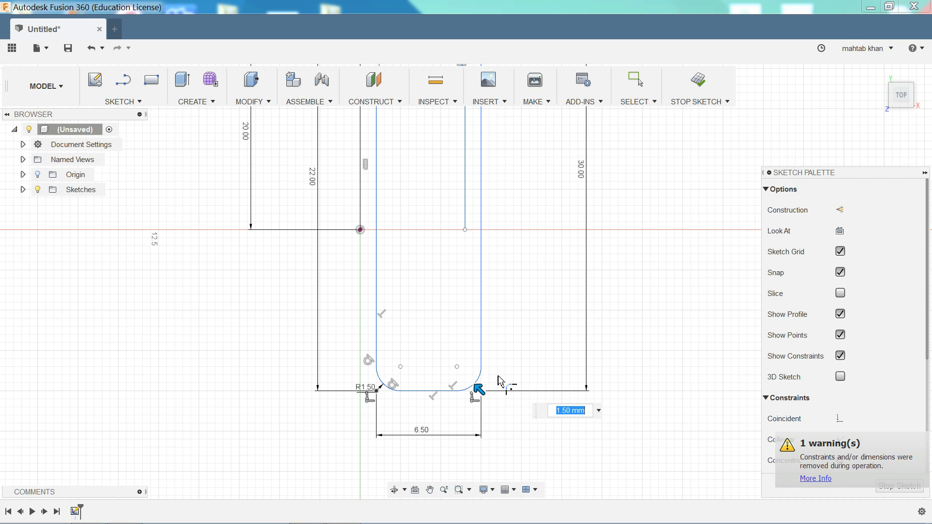
type("6.5/2")
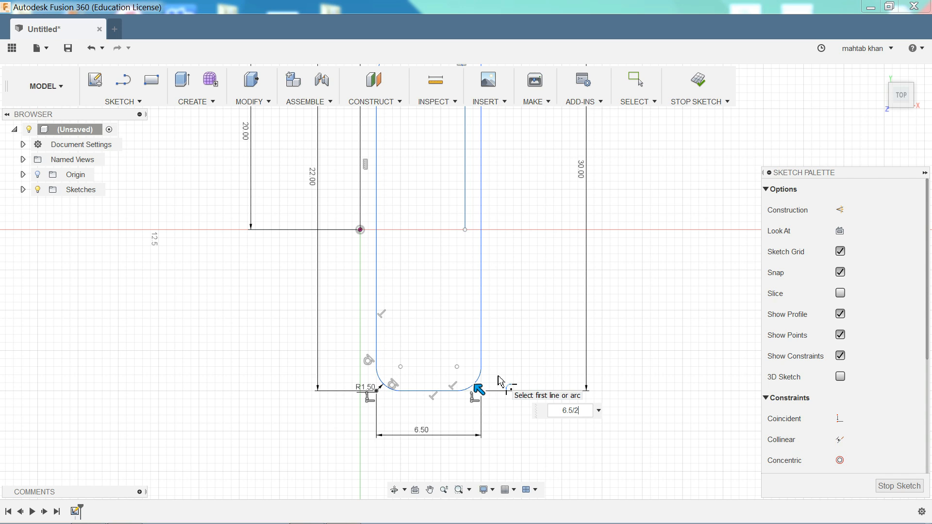
key("Return")
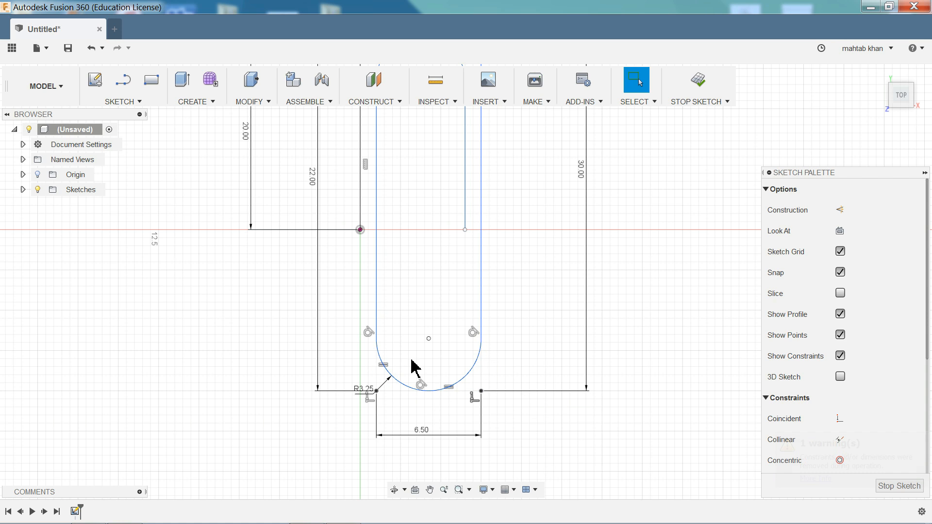
- Move the inner top arc's radius dimension outside the clip outline and finish the path sketch
scroll(409, 322, "down", 5)
scroll(433, 140, "up", 3)
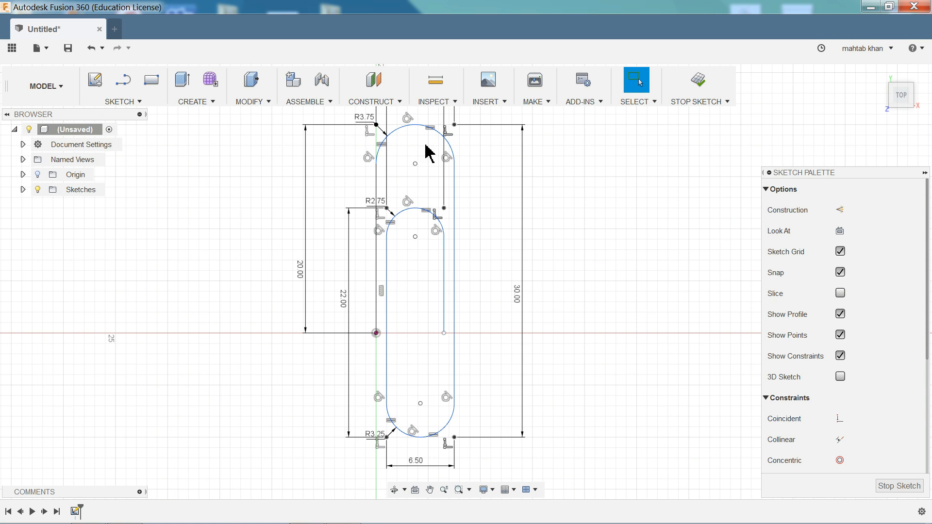
scroll(417, 194, "down", 2)
scroll(410, 167, "up", 3)
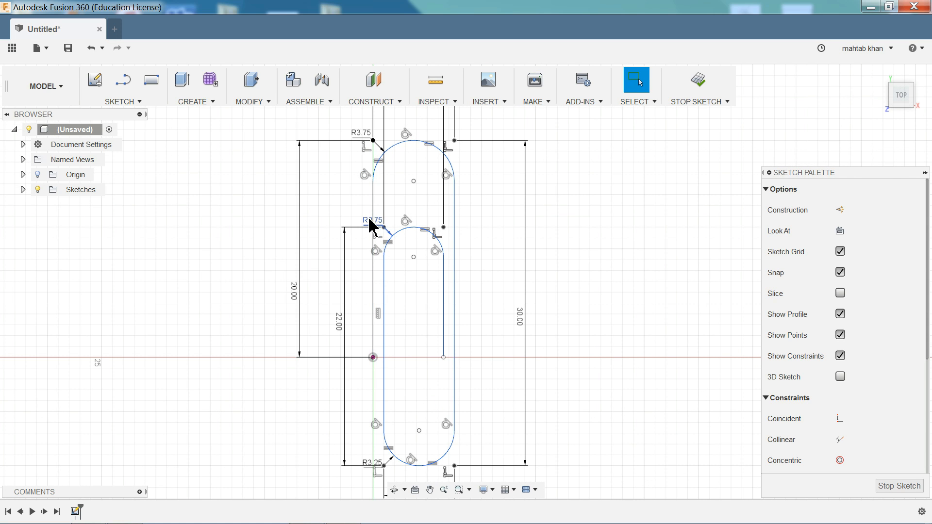
left_click_drag(378, 223, 343, 204)
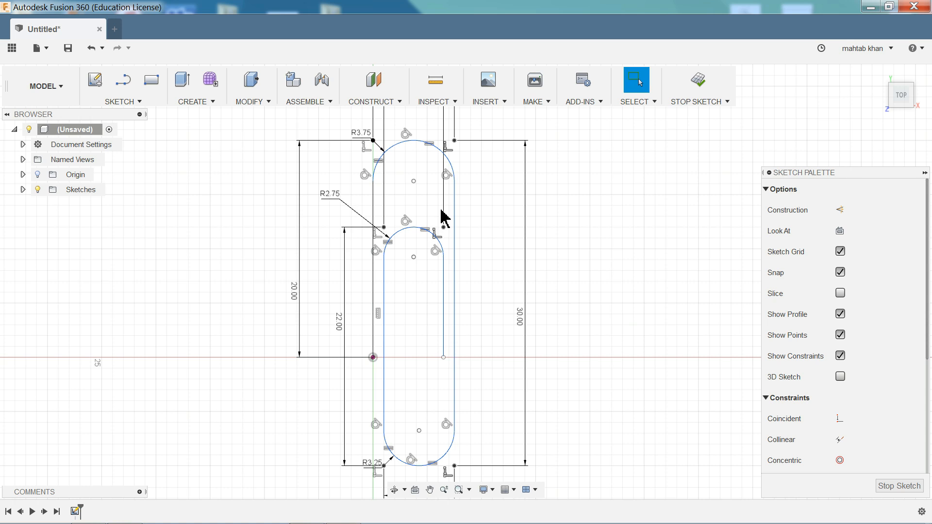
scroll(453, 179, "down", 2)
scroll(449, 155, "up", 2)
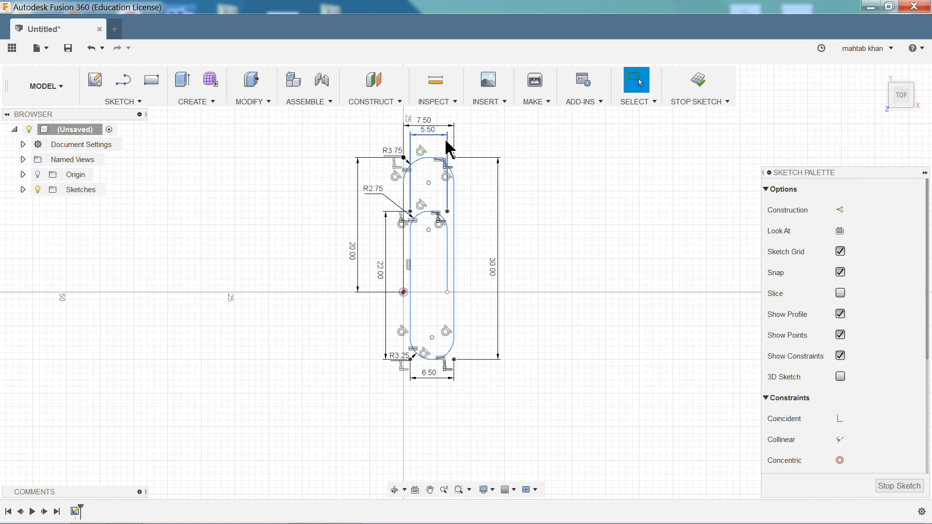
left_click(701, 85)
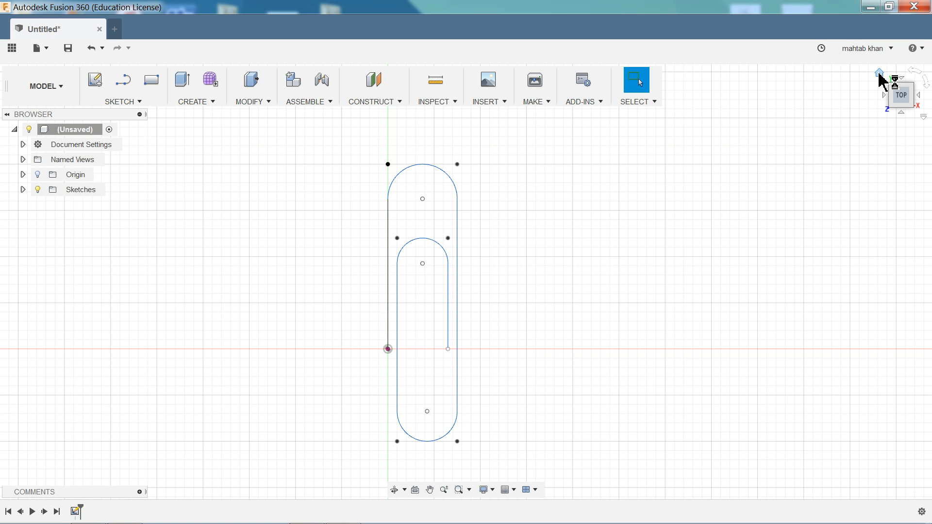
- Sketch a center diameter circle of 1 mm on the XZ plane, centered on the origin where the wire path starts
left_click(879, 74)
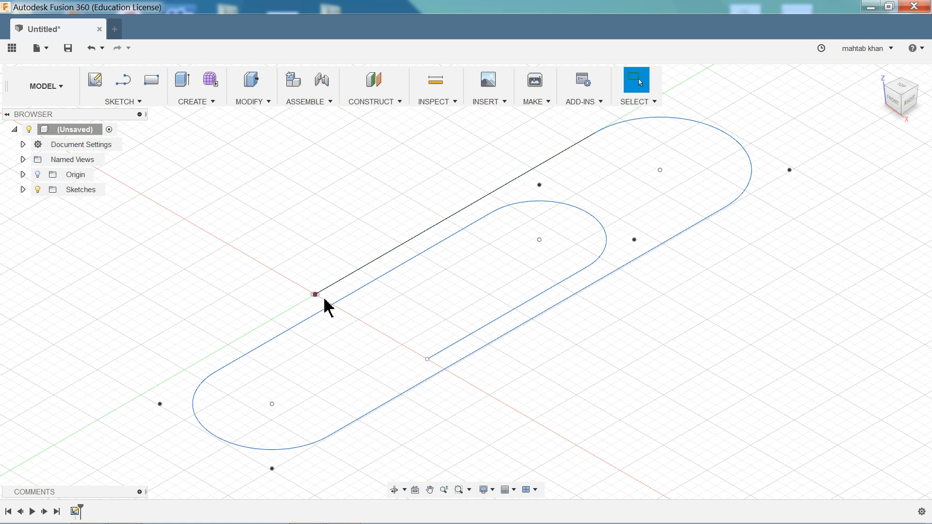
left_click(125, 101)
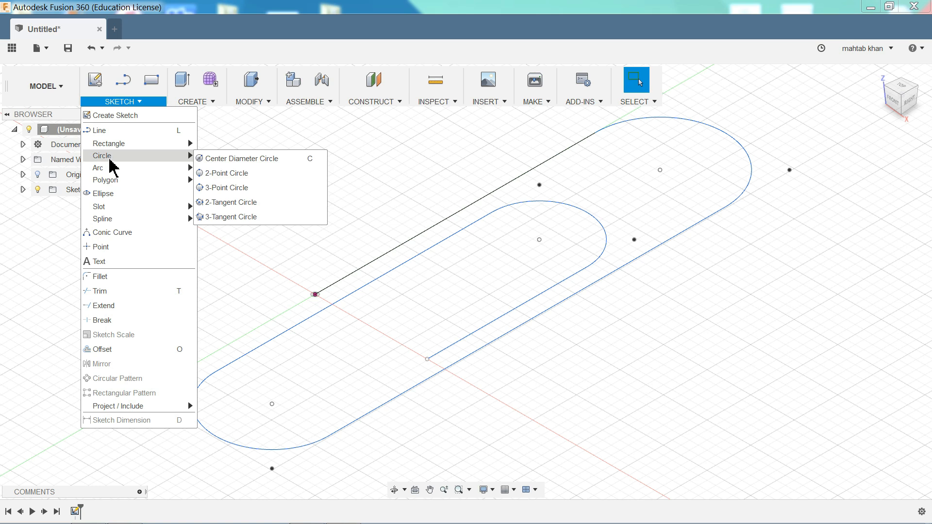
left_click(245, 159)
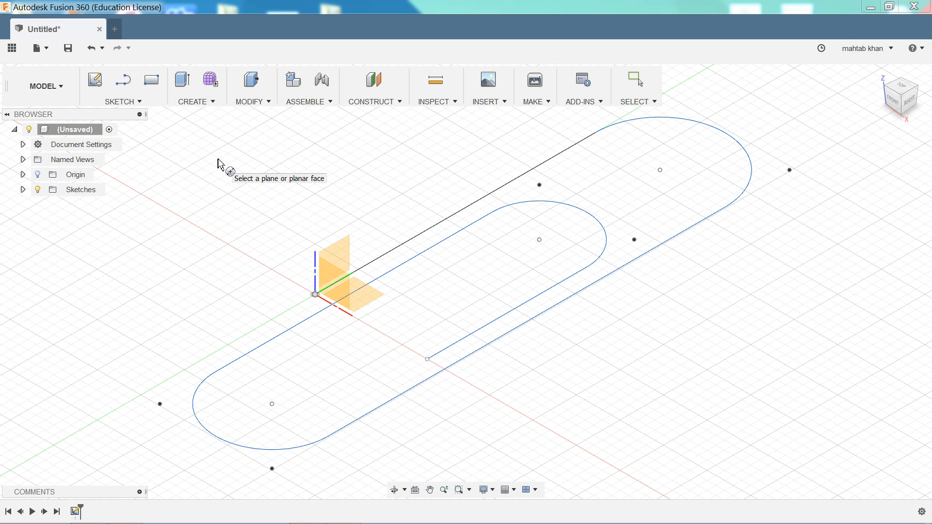
left_click(329, 275)
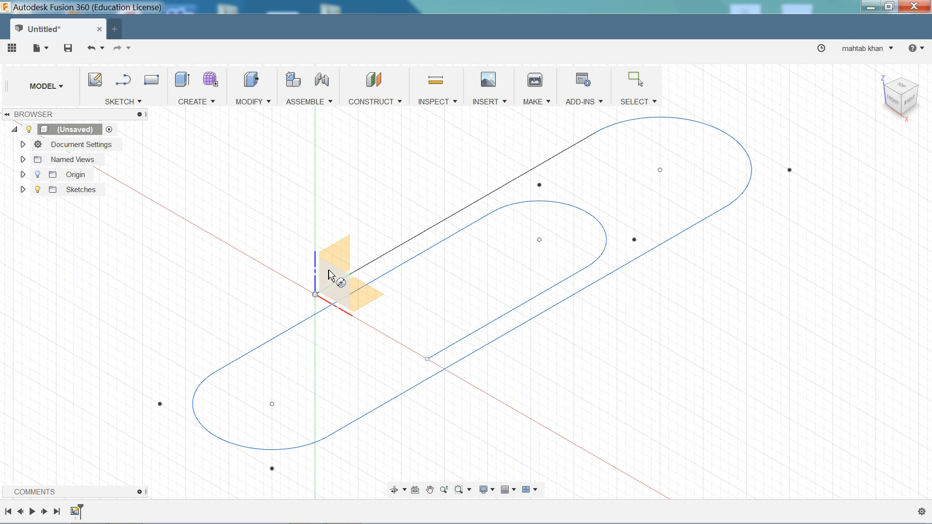
scroll(474, 326, "up", 2)
left_click(438, 323)
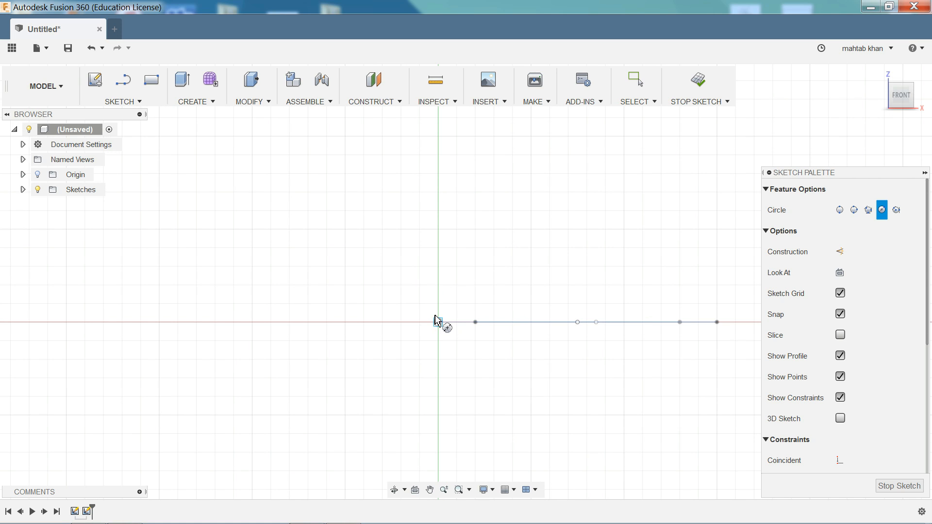
type("1")
key("Tab")
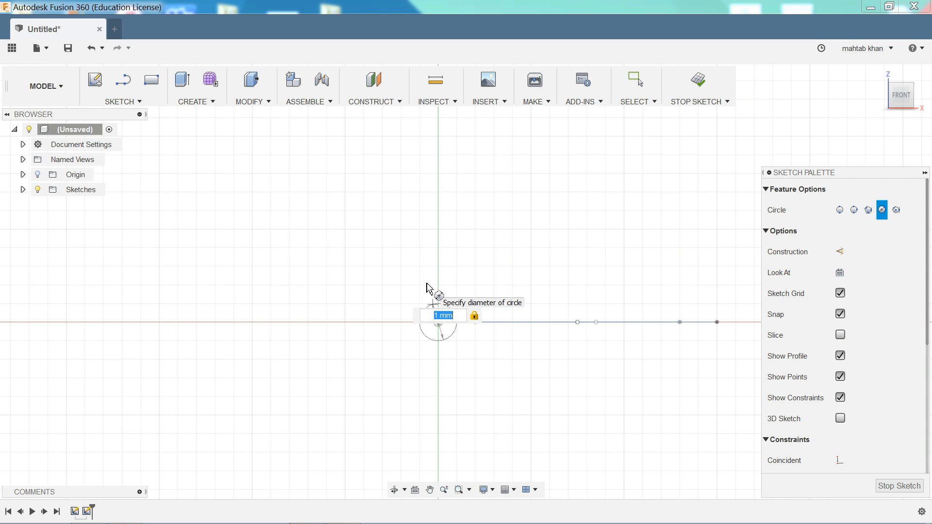
key("Return")
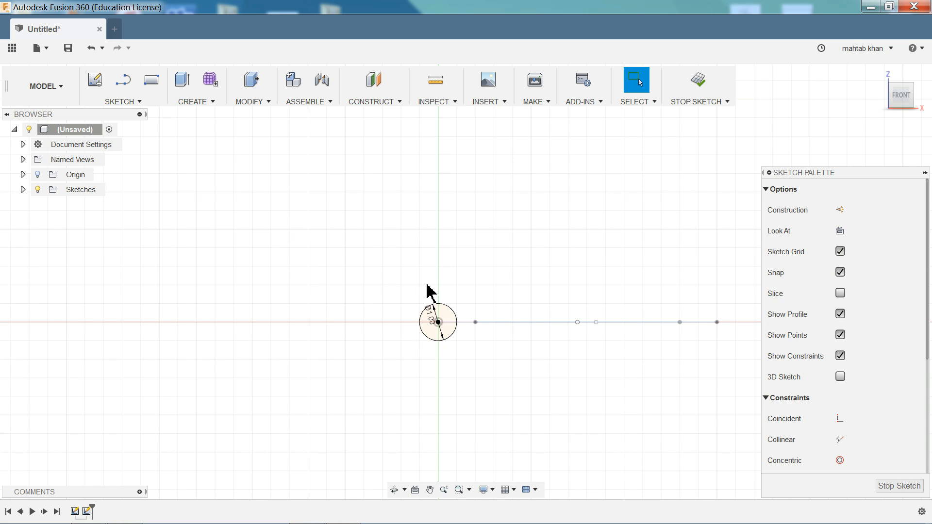
mouse_move(872, 94)
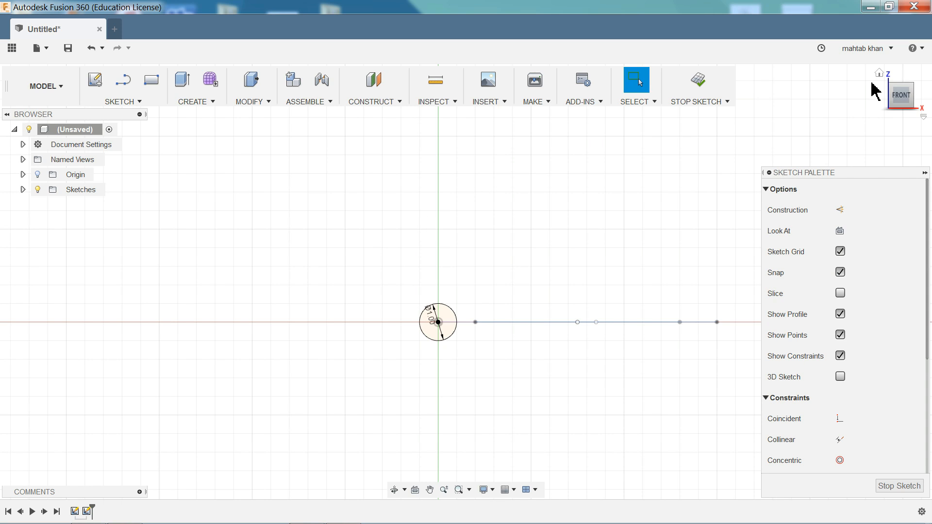
- Finish the circle sketch and sweep its profile along the chained wire path as a new body, using single path type and perpendicular orientation
left_click(879, 73)
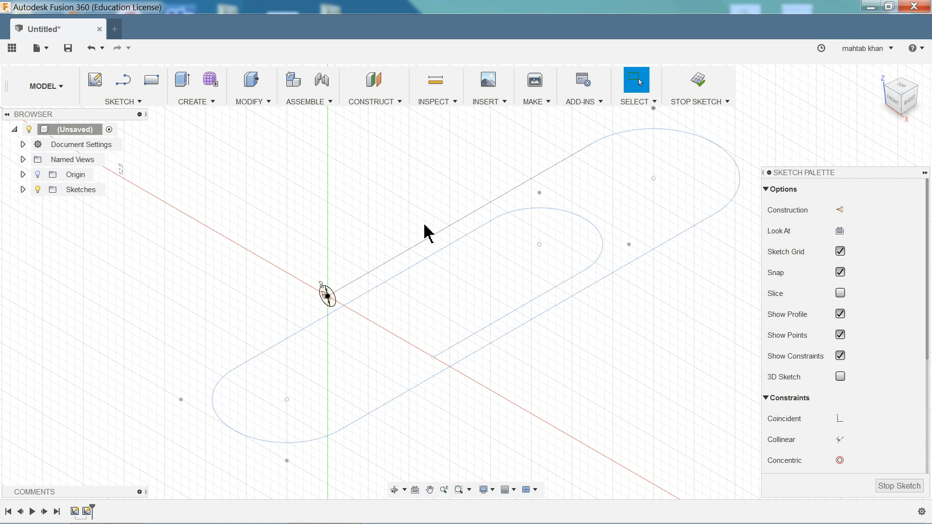
left_click(697, 89)
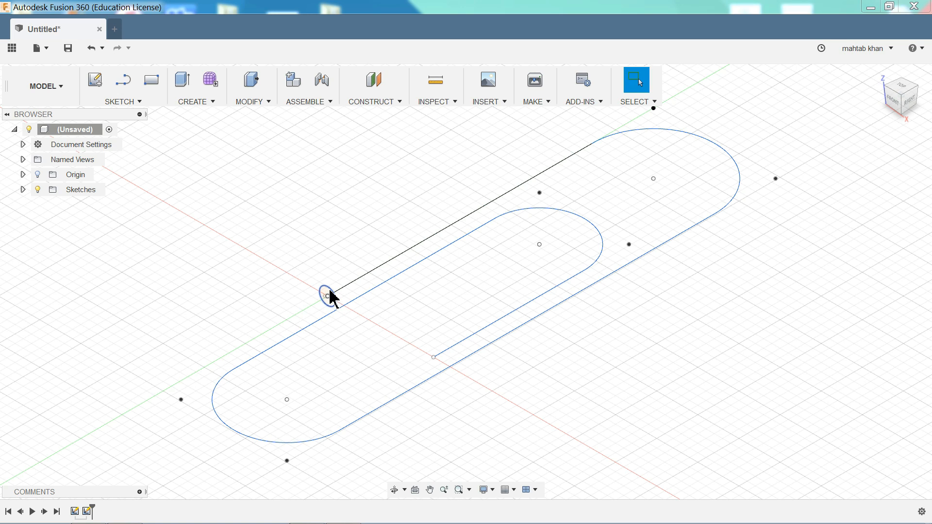
left_click(196, 101)
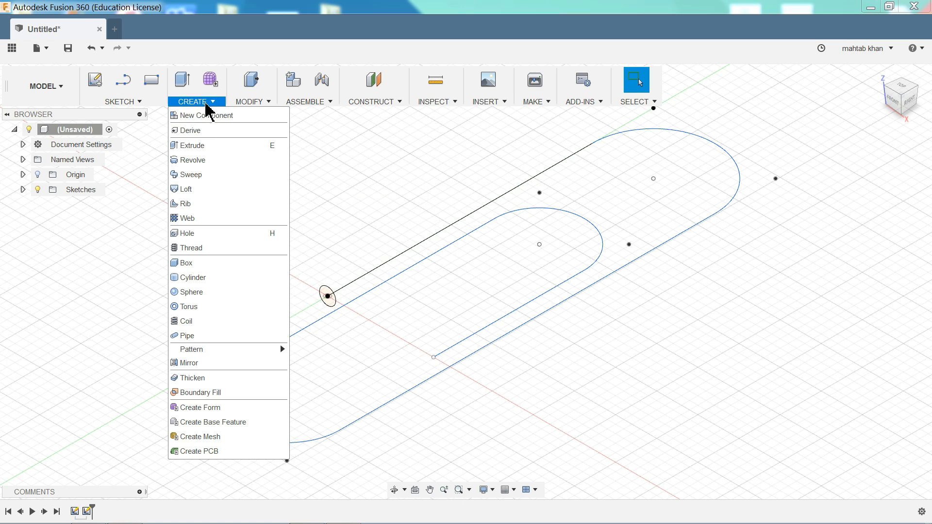
left_click(194, 178)
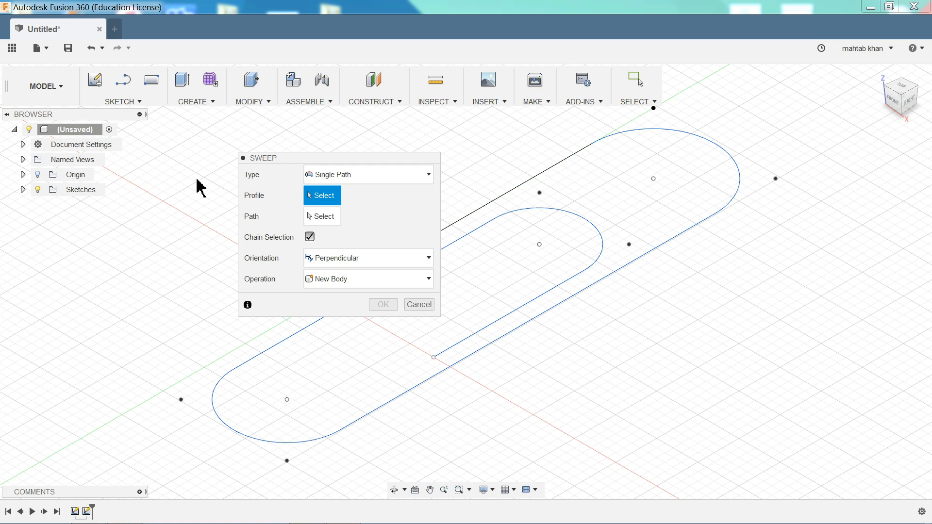
left_click(341, 176)
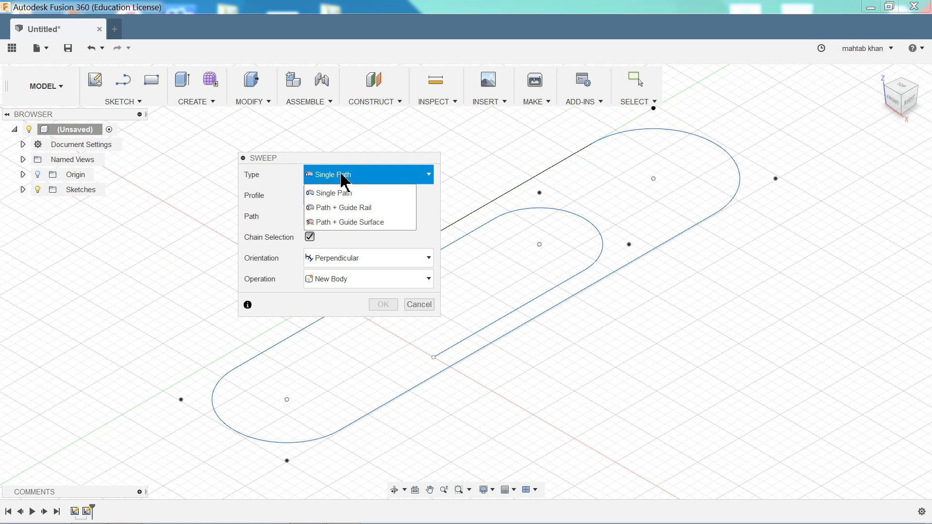
left_click(341, 176)
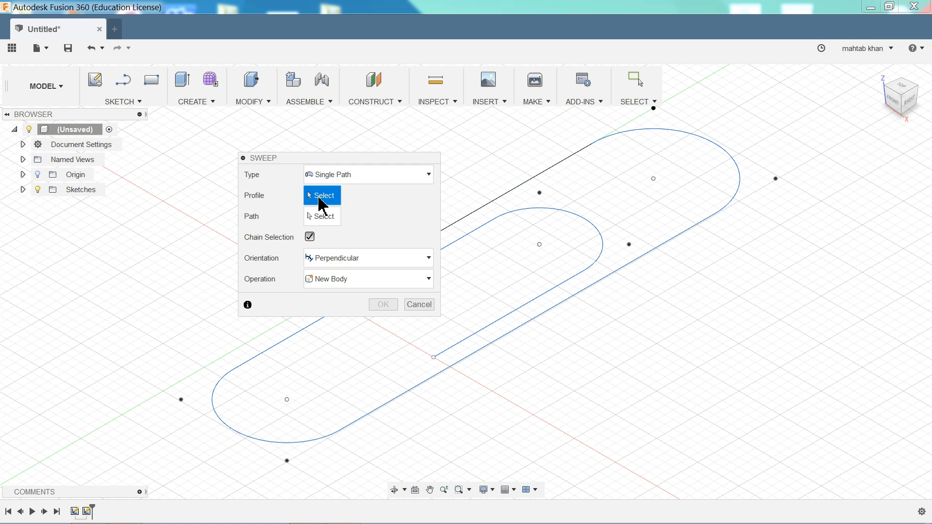
left_click_drag(303, 159, 133, 144)
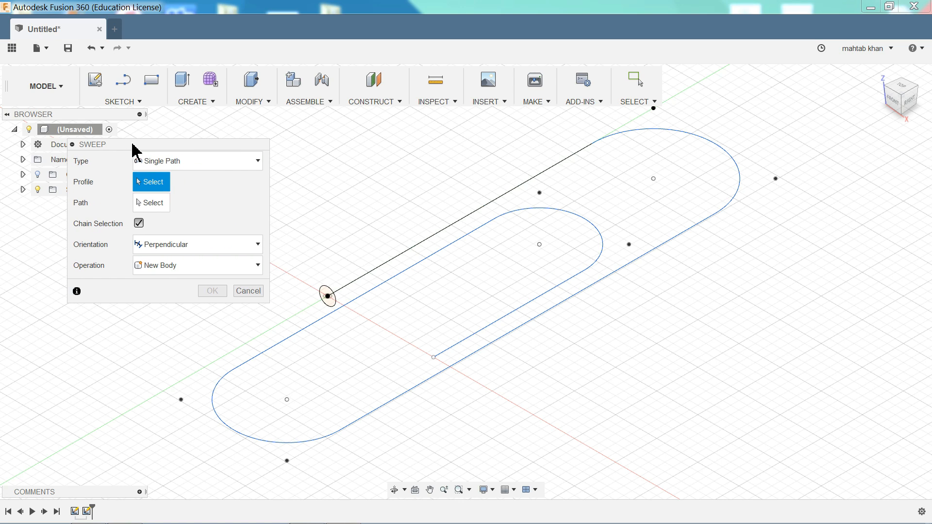
left_click(326, 294)
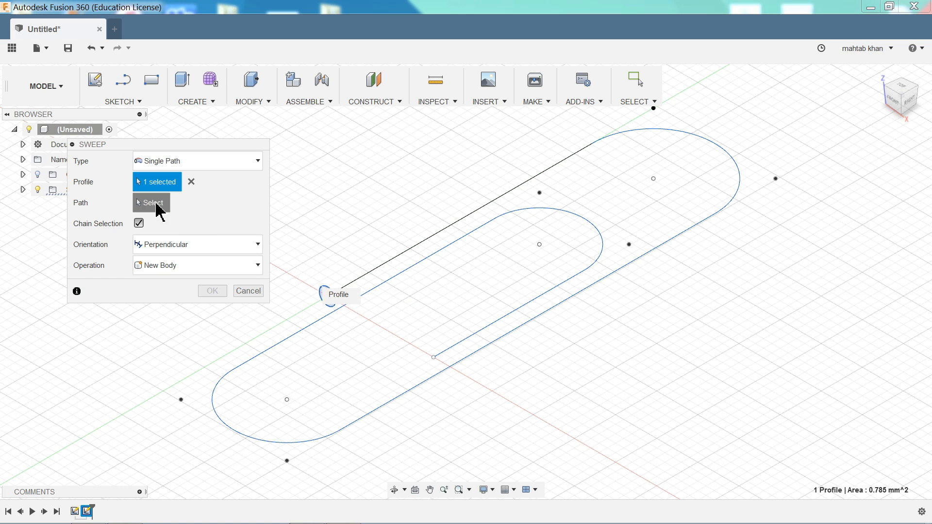
left_click(154, 203)
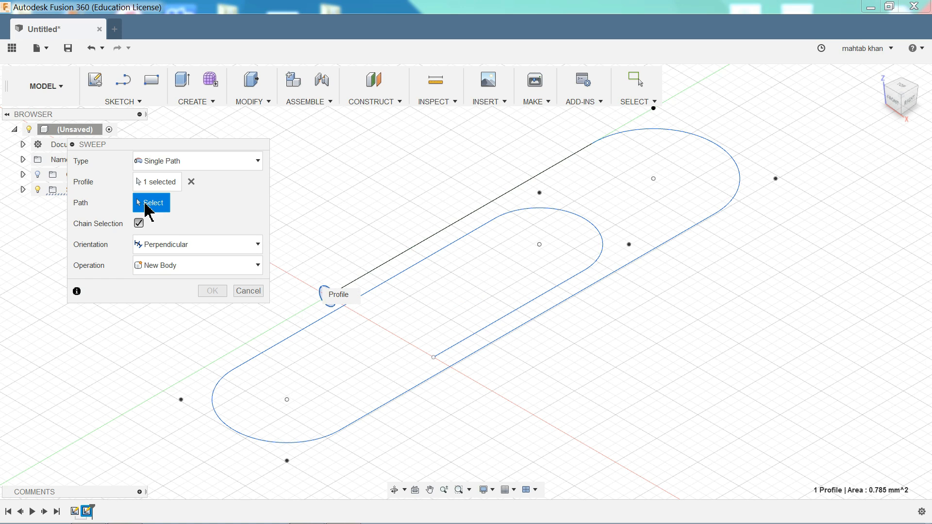
left_click(381, 268)
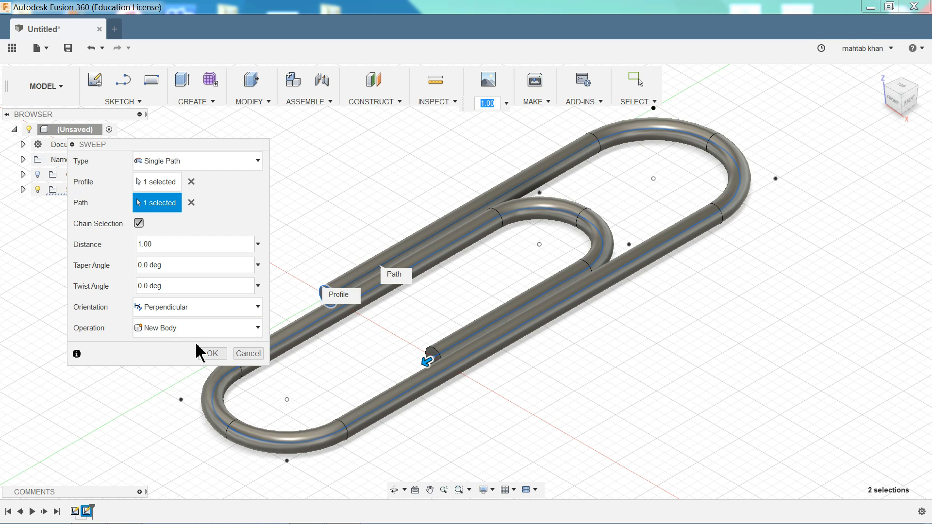
left_click(212, 353)
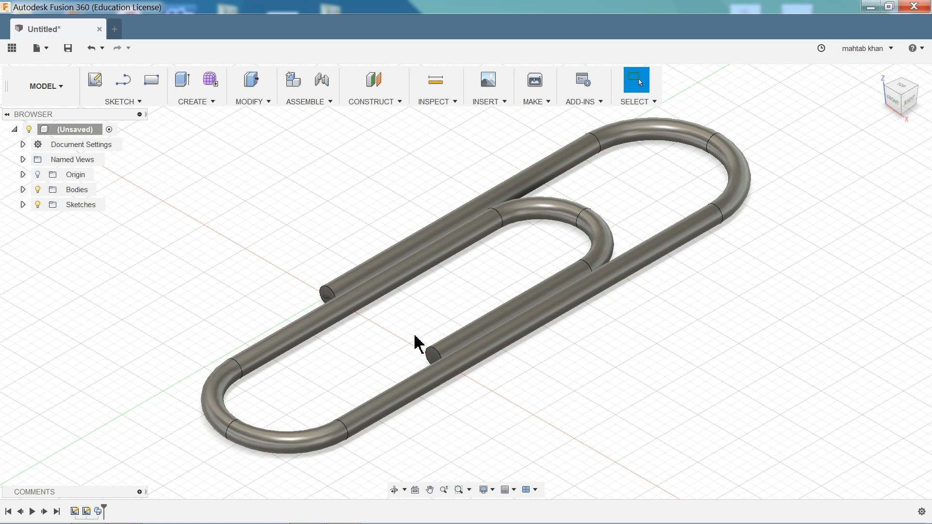
key("shift+F3")
mouse_move(380, 210)
left_mouse_down()
mouse_move(436, 235)
mouse_move(395, 216)
left_mouse_up()
mouse_move(362, 210)
middle_mouse_down("shift")
mouse_move(407, 218)
mouse_move(349, 202)
mouse_move(349, 166)
mouse_move(357, 208)
mouse_move(429, 215)
mouse_move(345, 208)
mouse_move(345, 190)
mouse_move(364, 214)
mouse_move(360, 208)
middle_mouse_up("shift")
key("Escape")
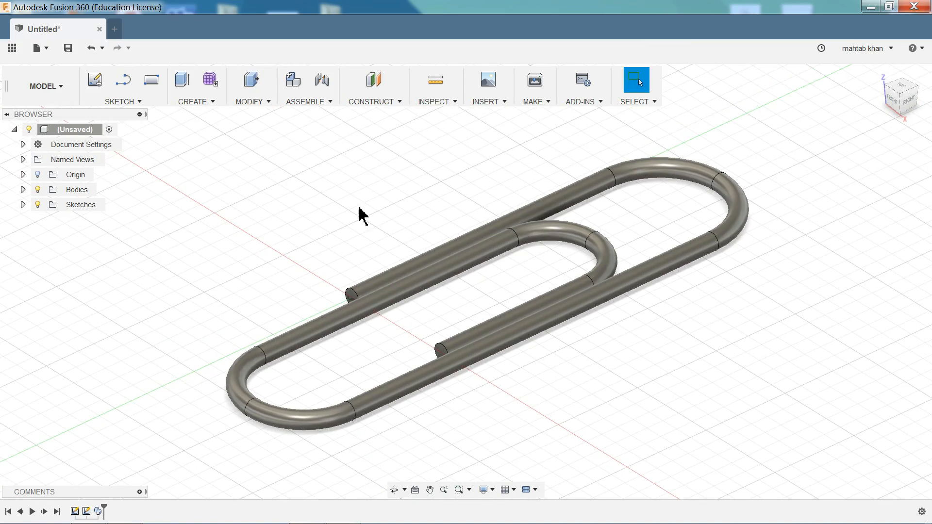
scroll(533, 281, "up", 2)
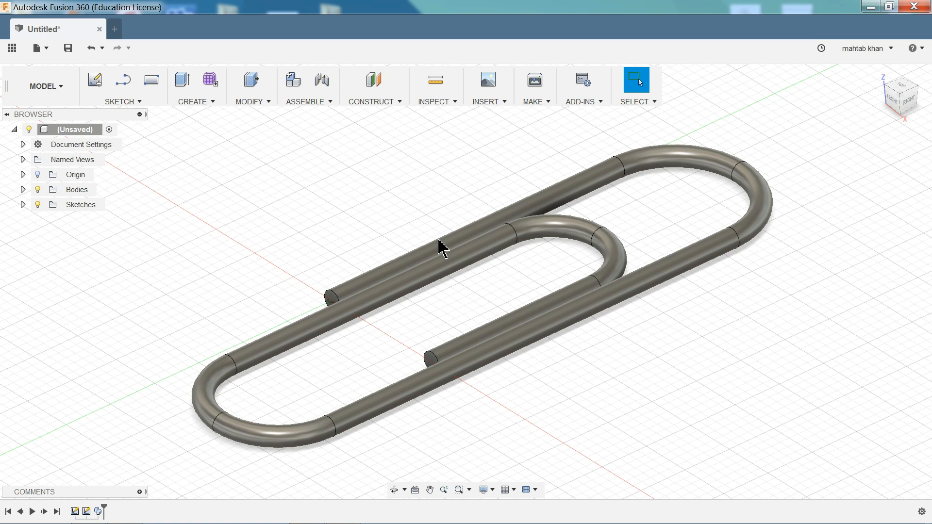
- Save the design as "paper clip" in the model fusion 360 folder inside project 1, and close the project file browser
left_click(13, 49)
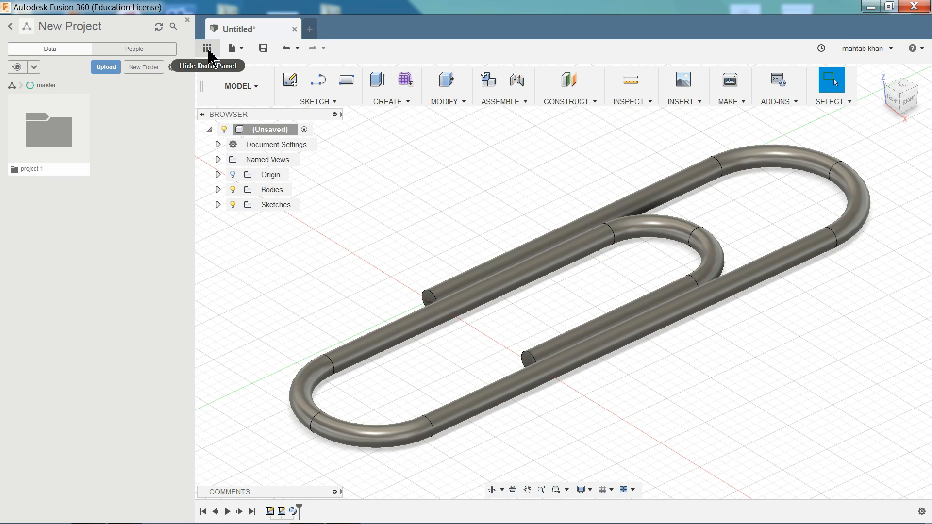
double_click(59, 149)
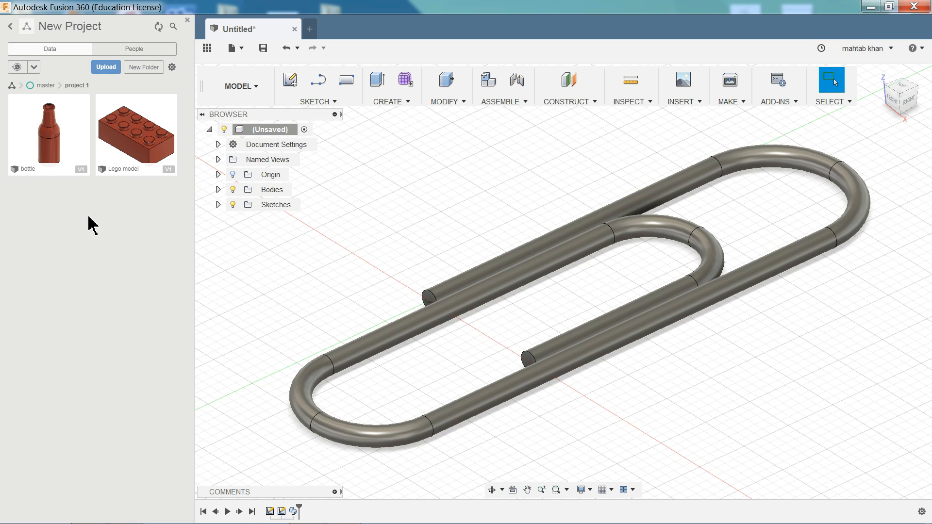
left_click(262, 48)
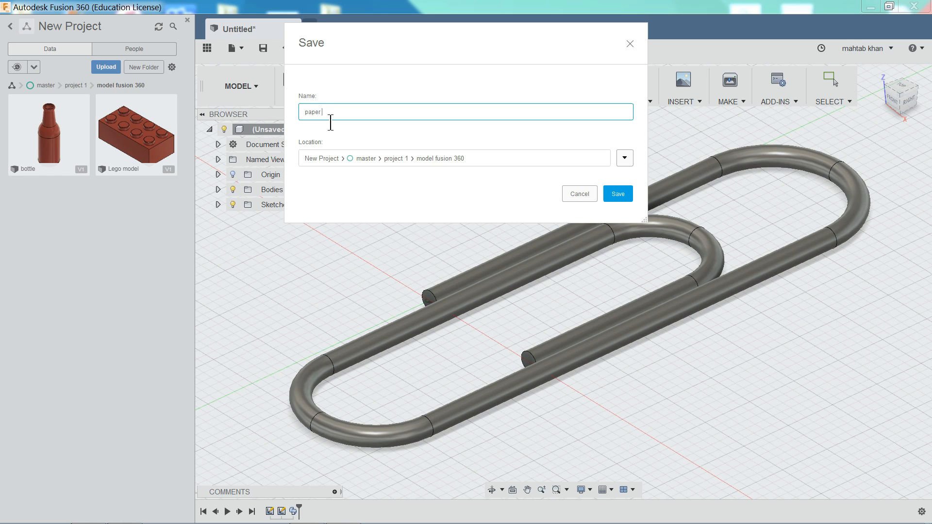
left_click(621, 196)
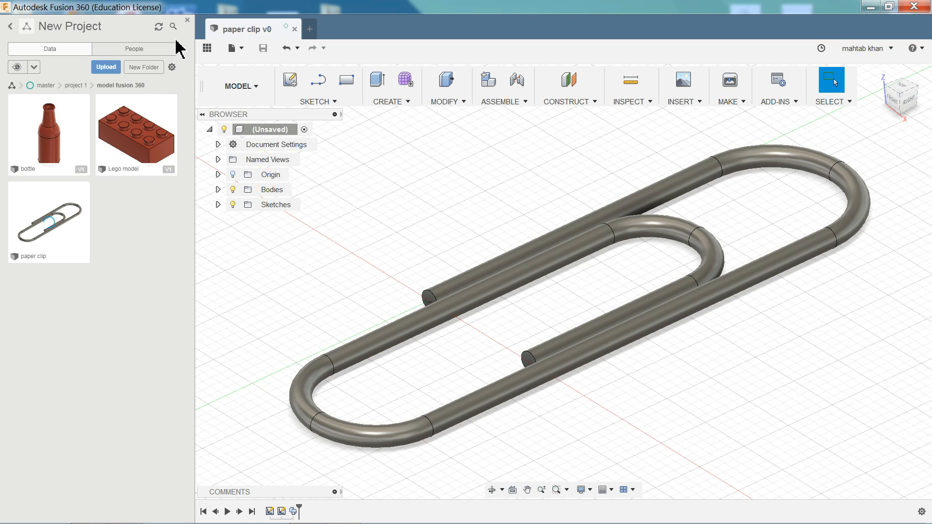
left_click(188, 20)
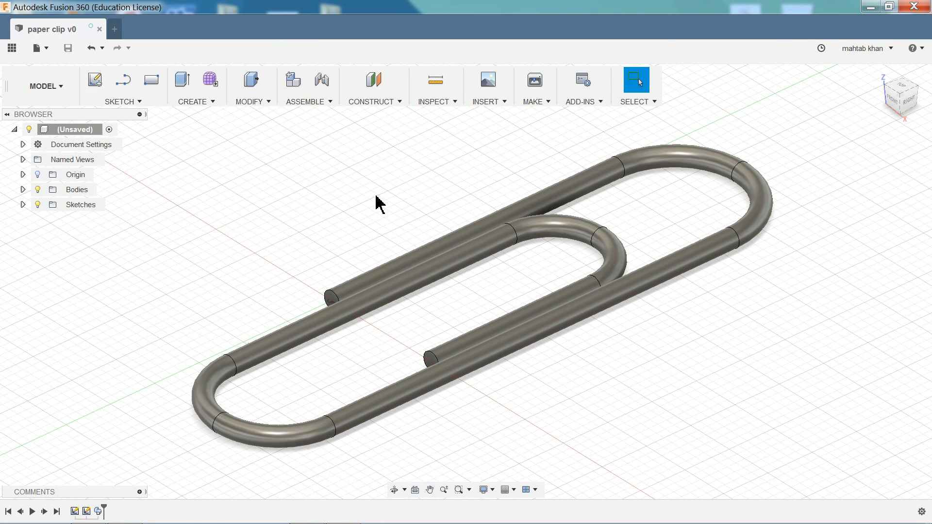